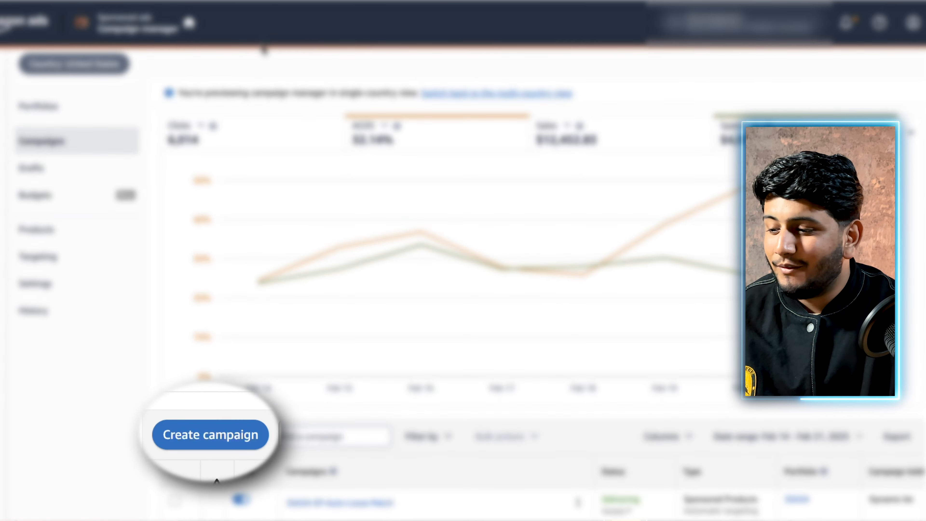
# Start a new campaign, browse the Sponsored Brands ad format examples, and choose Sponsored Brands as the campaign type
pyautogui.click(208, 434)
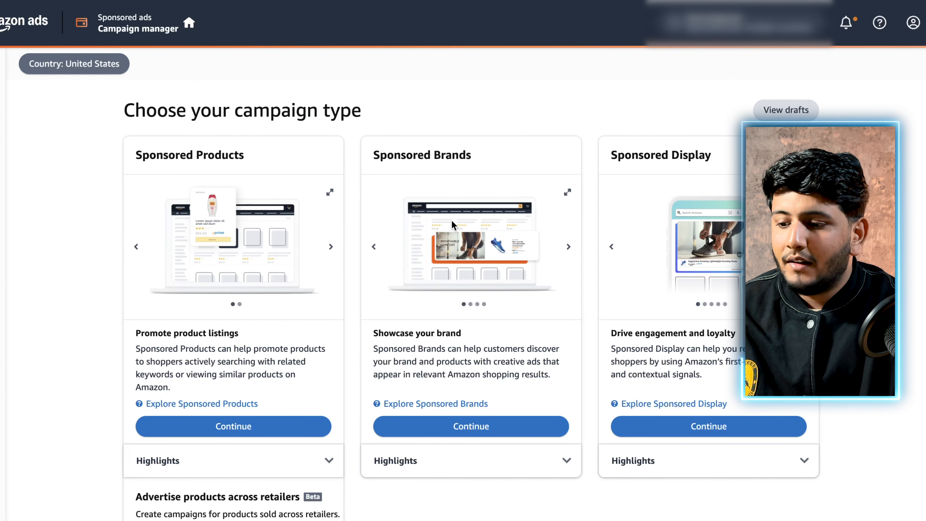
pyautogui.click(568, 192)
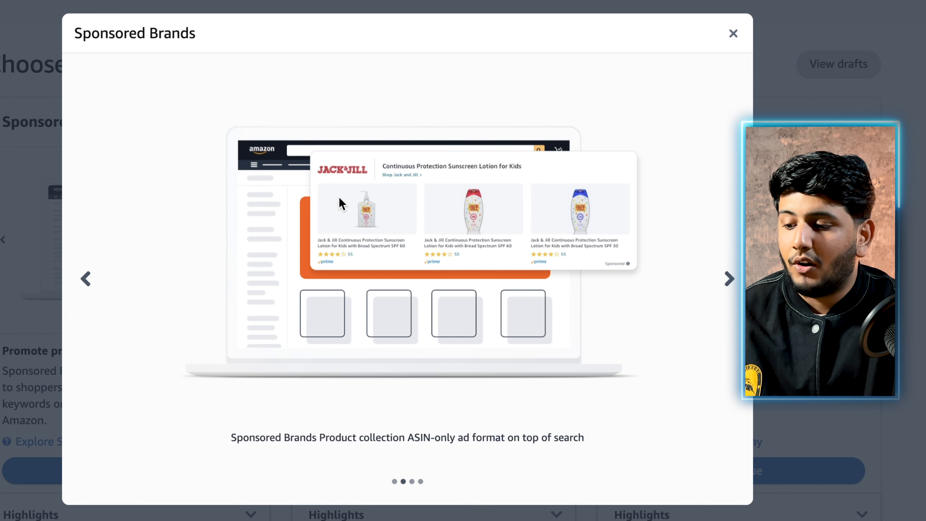
pyautogui.click(727, 279)
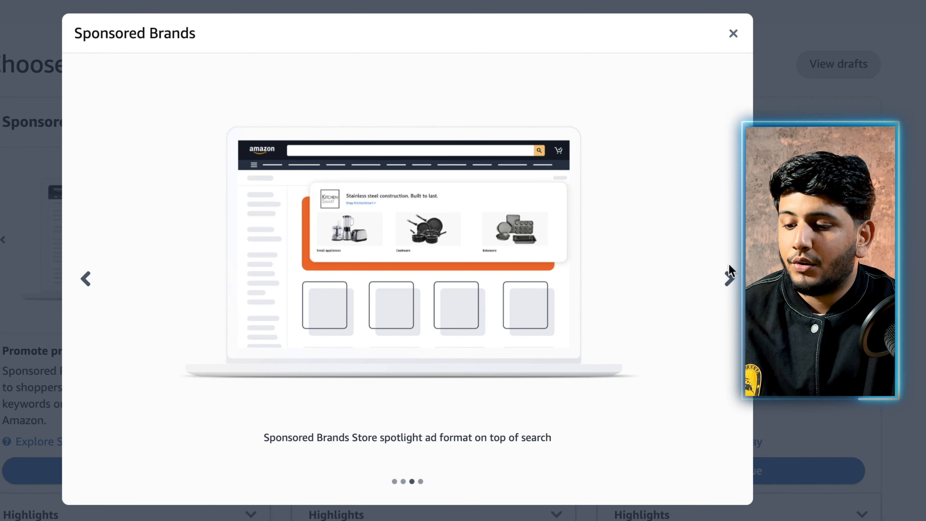
pyautogui.click(729, 280)
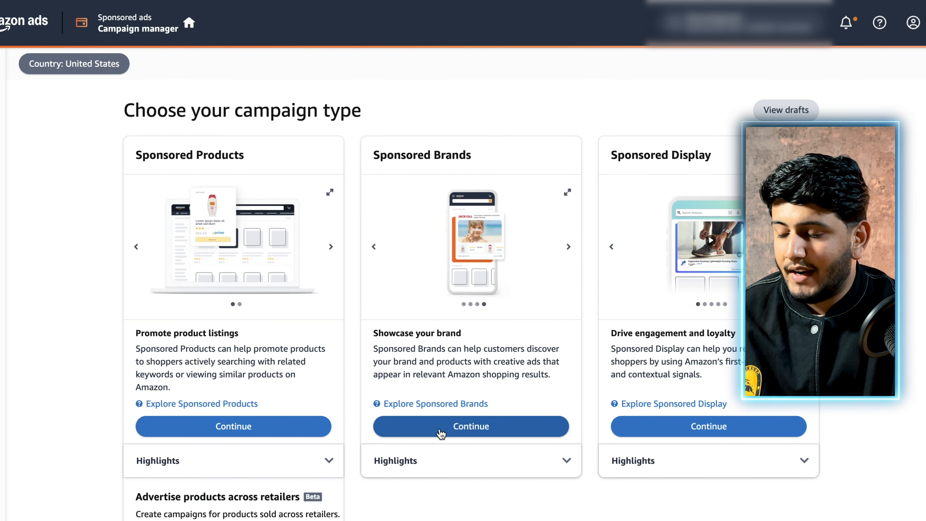
pyautogui.click(441, 433)
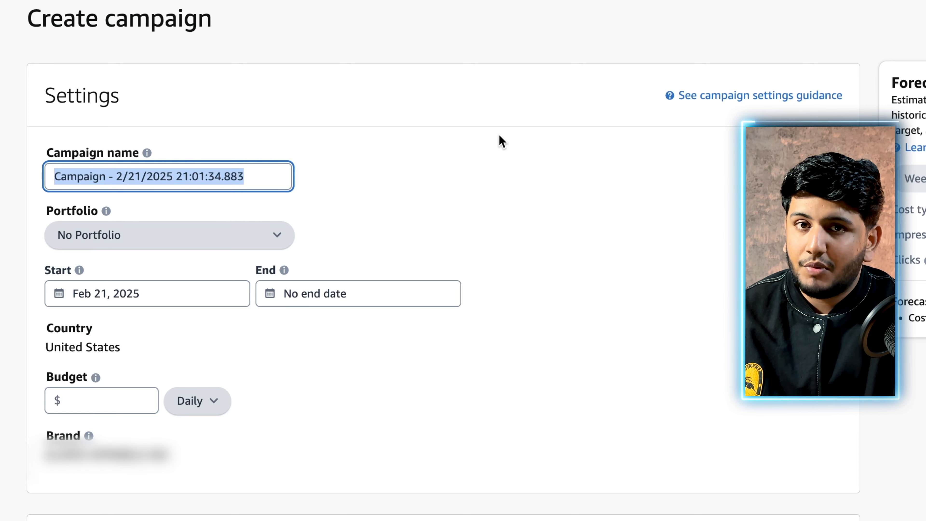
# Set the campaign's start date to Feb 22, 2025 in the campaign settings
pyautogui.scroll(-1, 499, 134)
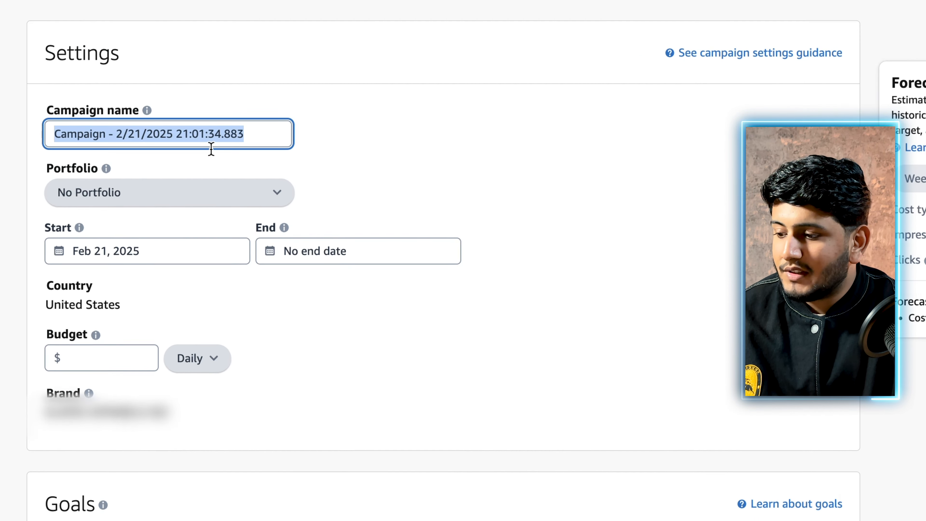
pyautogui.scroll(-1, 211, 149)
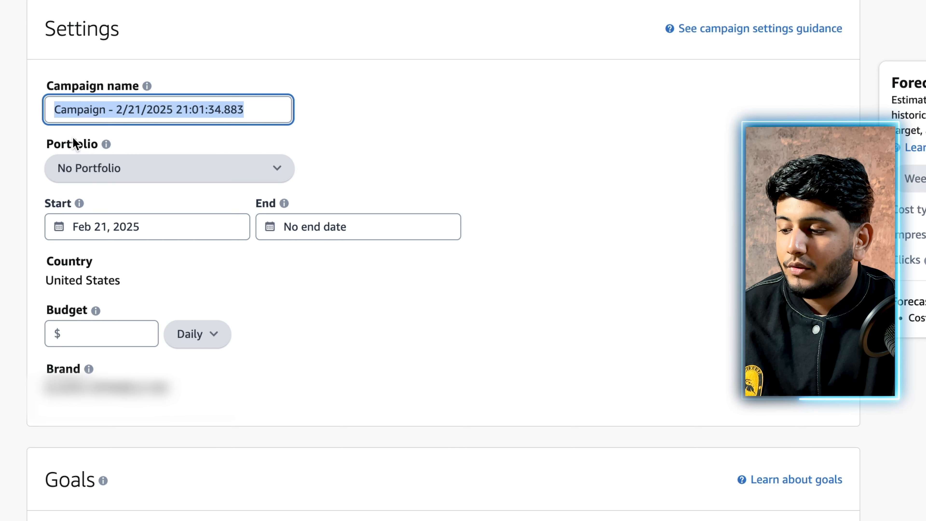
pyautogui.scroll(-3, 74, 143)
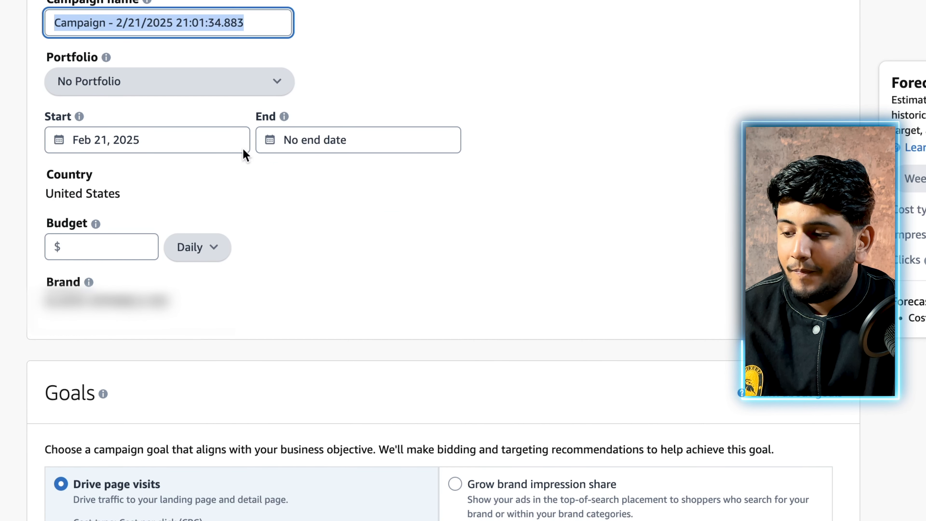
pyautogui.scroll(-2, 141, 143)
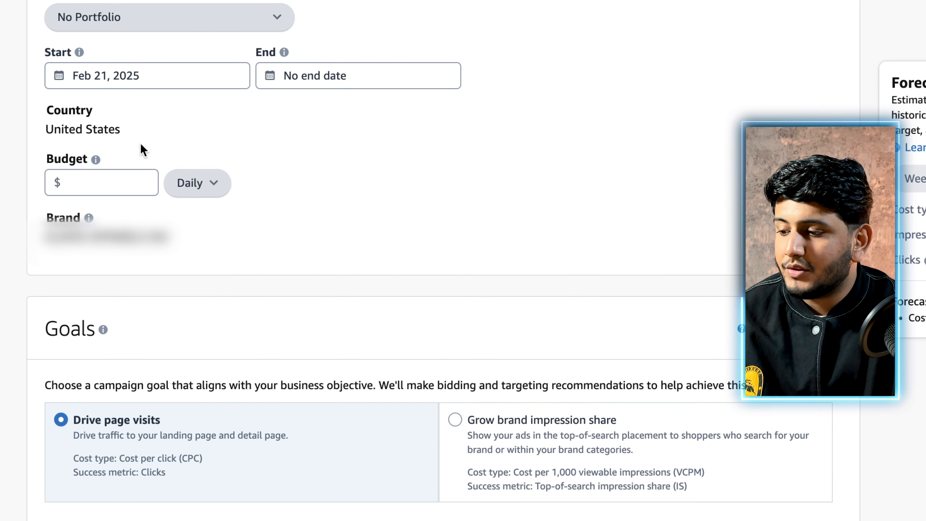
pyautogui.click(134, 73)
pyautogui.click(234, 242)
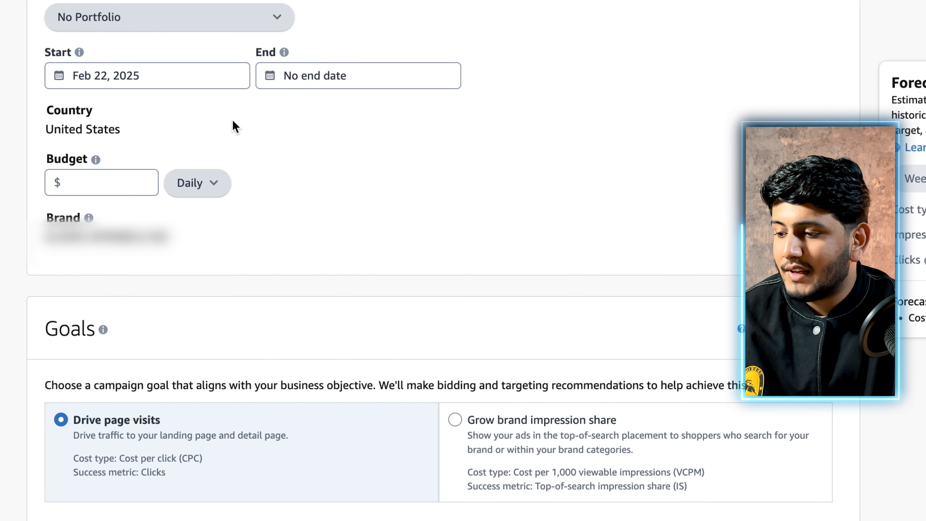
# Set the campaign's daily budget to $50
pyautogui.scroll(-2, 275, 193)
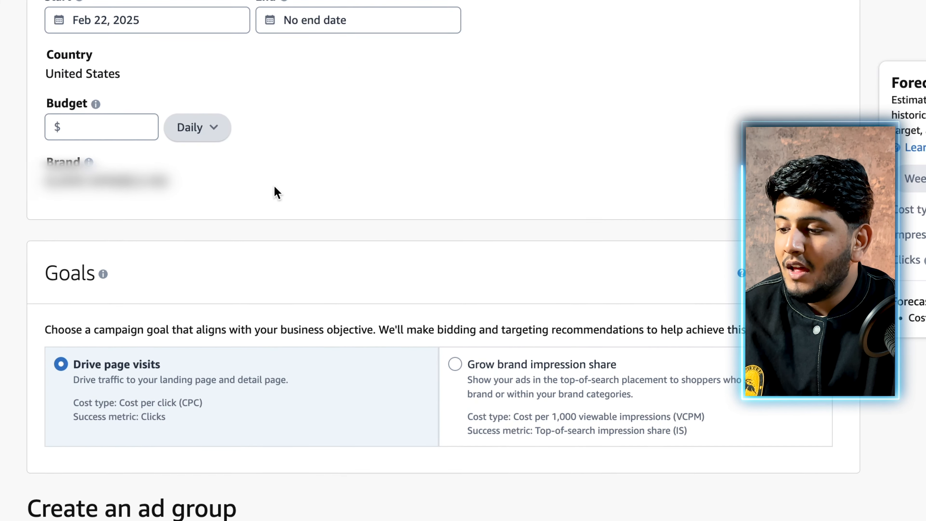
pyautogui.click(115, 124)
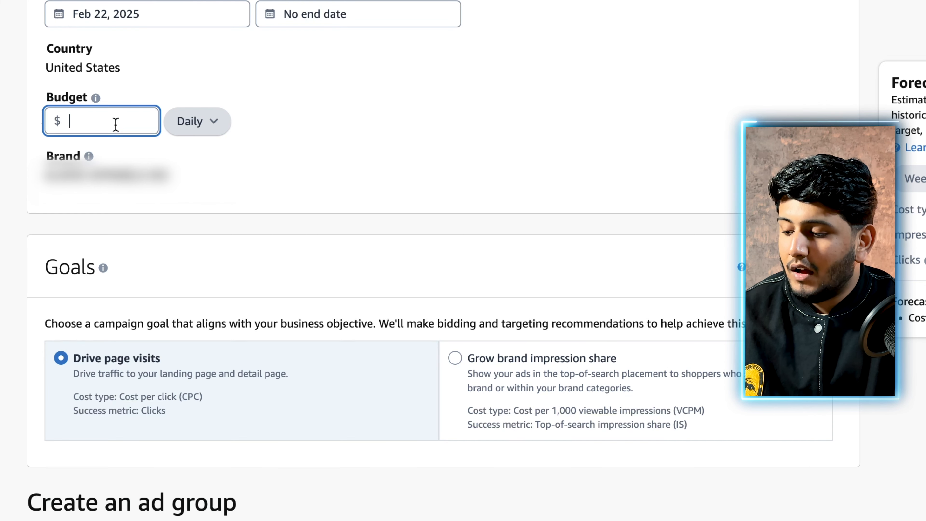
pyautogui.write('50')
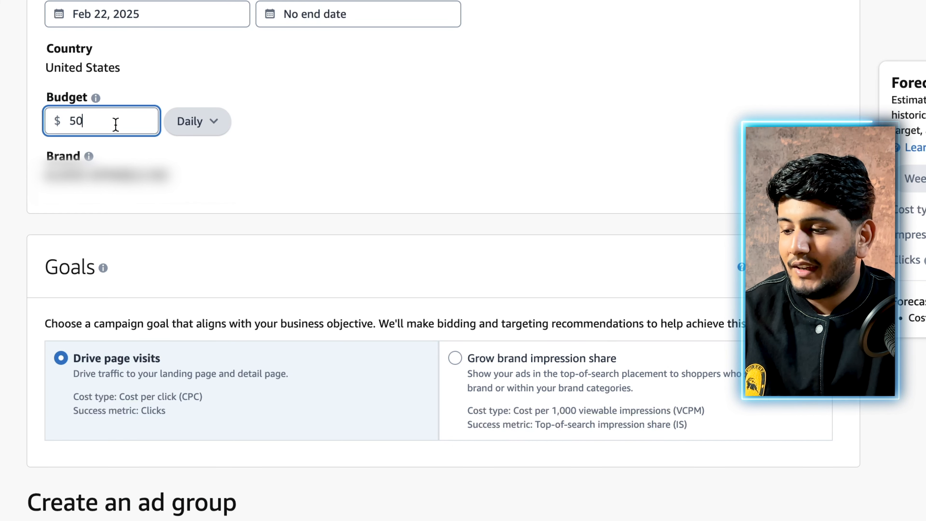
pyautogui.click(248, 89)
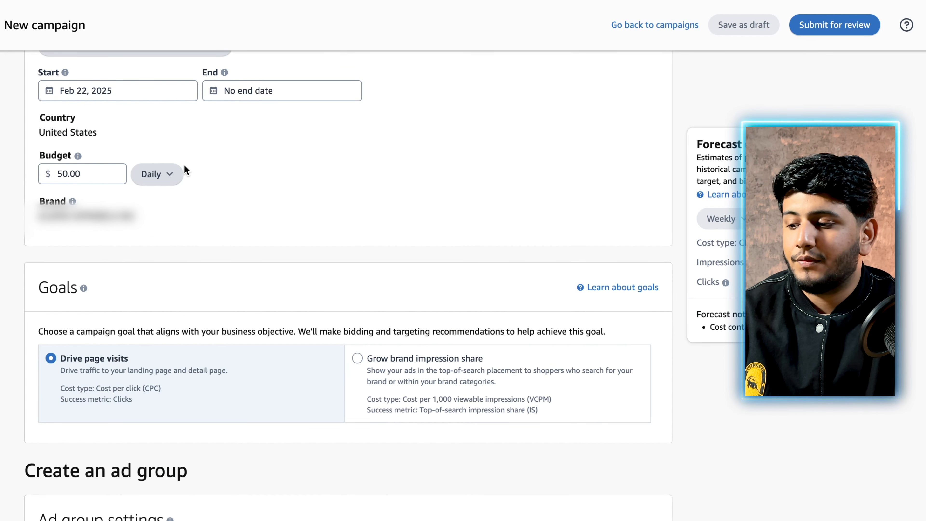
# Check the budget type options and set the campaign's end date to Aug 29, 2025
pyautogui.click(170, 175)
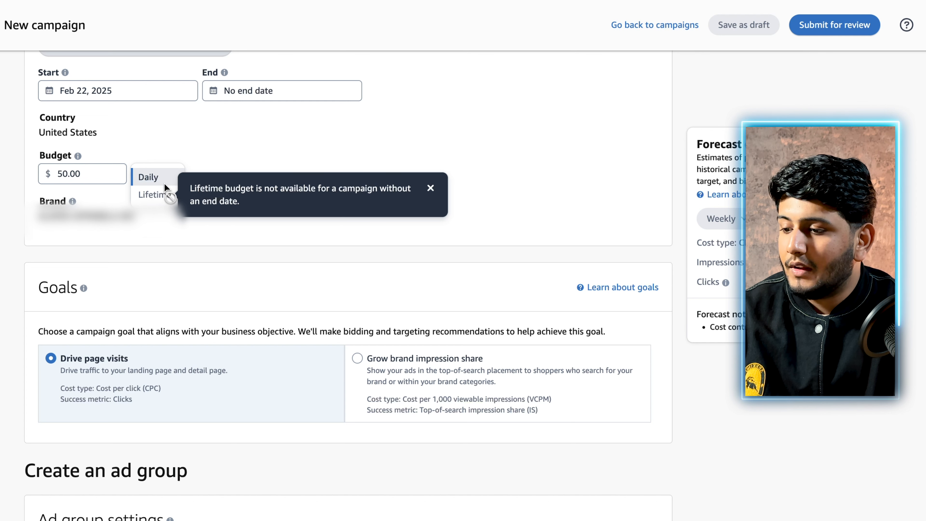
pyautogui.click(245, 90)
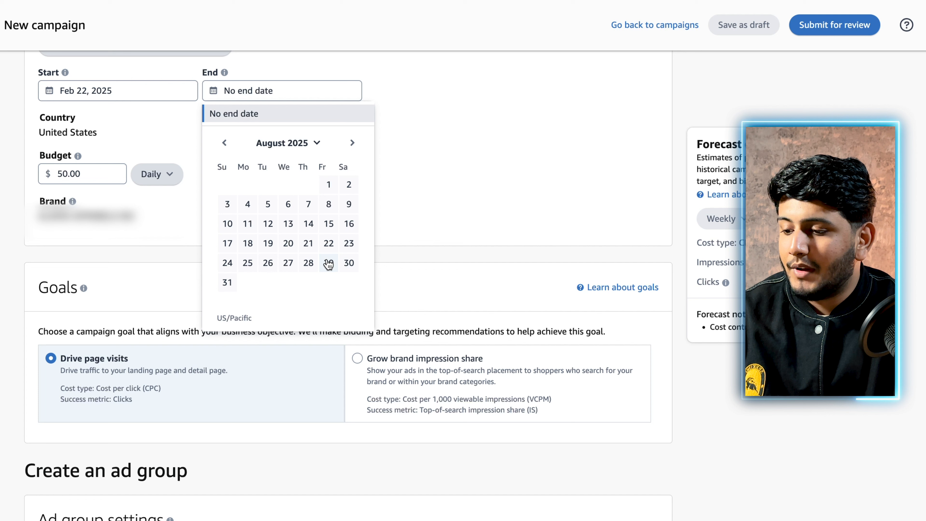
pyautogui.click(324, 268)
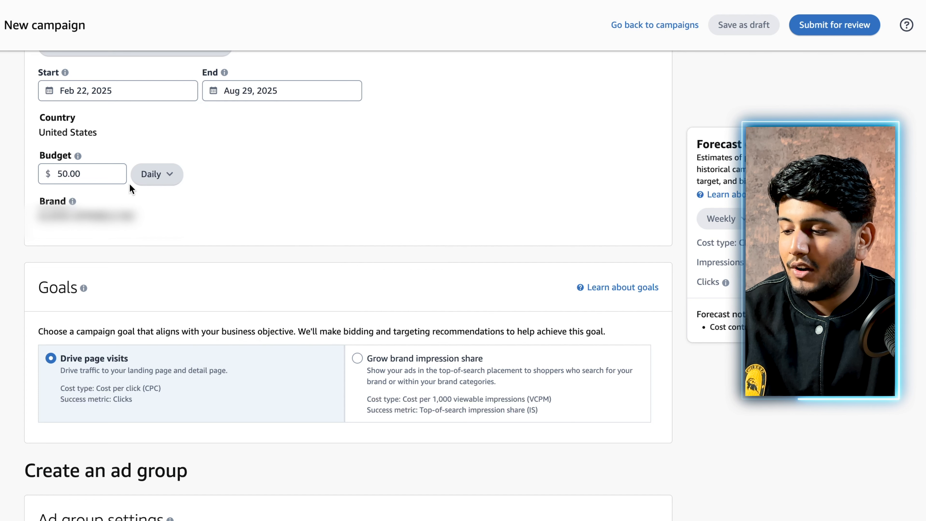
# Change the budget type to Lifetime and set the amount to $1,500
pyautogui.click(166, 174)
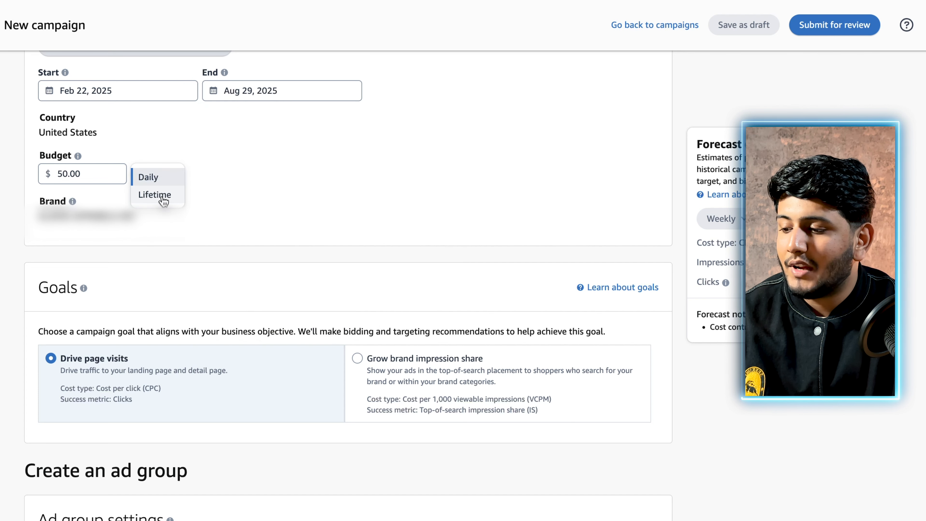
pyautogui.click(164, 196)
pyautogui.click(58, 174)
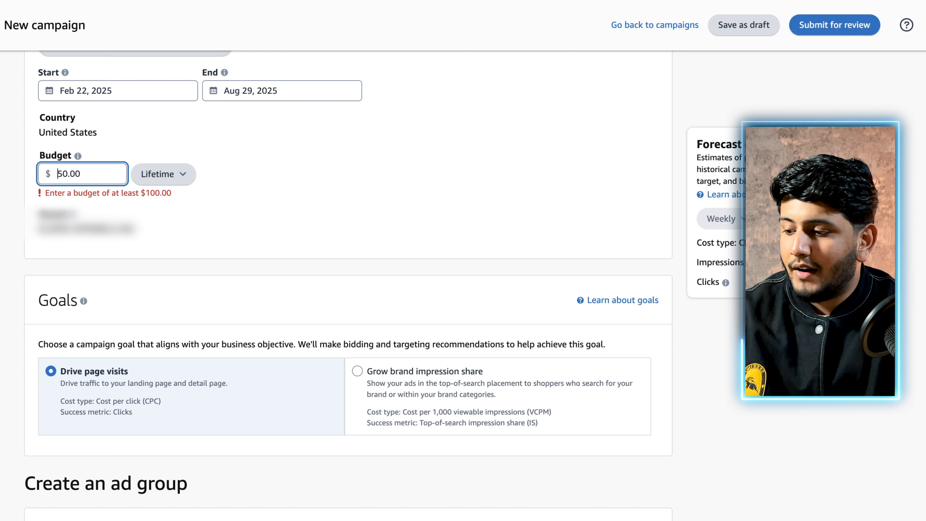
pyautogui.write('150')
pyautogui.click(227, 219)
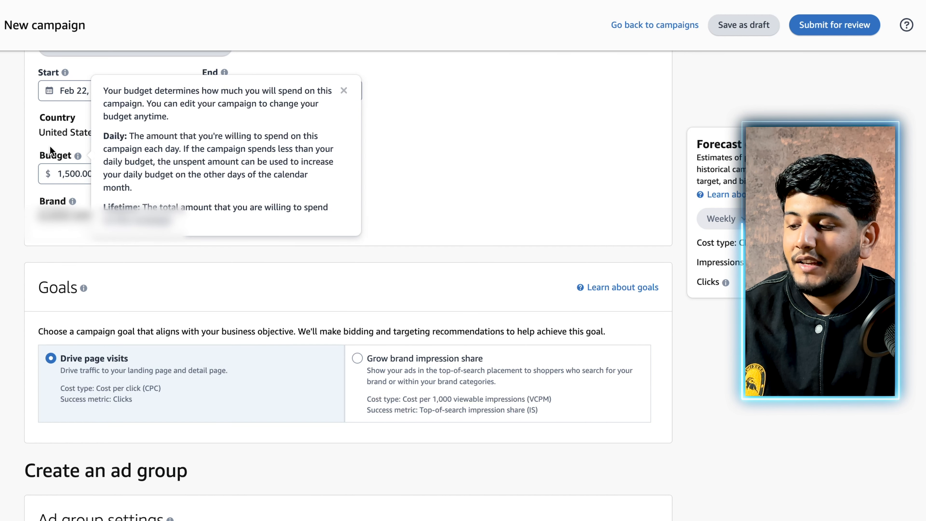
# Switch the budget type back to Daily and set the amount to $50
pyautogui.doubleClick(57, 174)
pyautogui.click(164, 174)
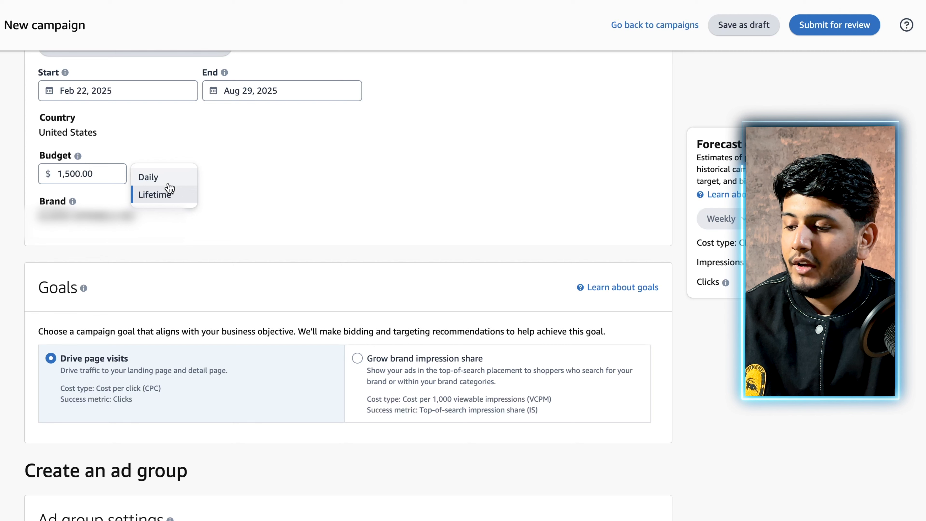
pyautogui.click(165, 177)
pyautogui.doubleClick(61, 174)
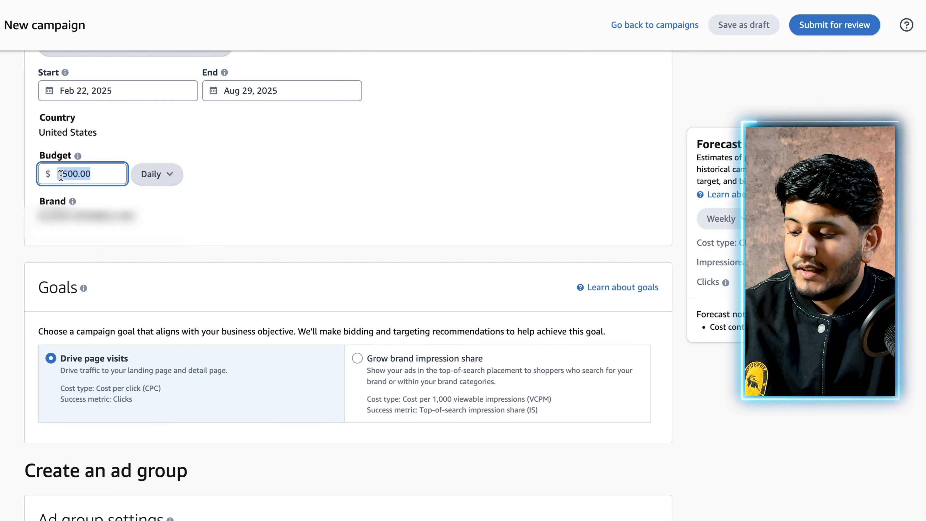
pyautogui.write('50')
pyautogui.click(262, 205)
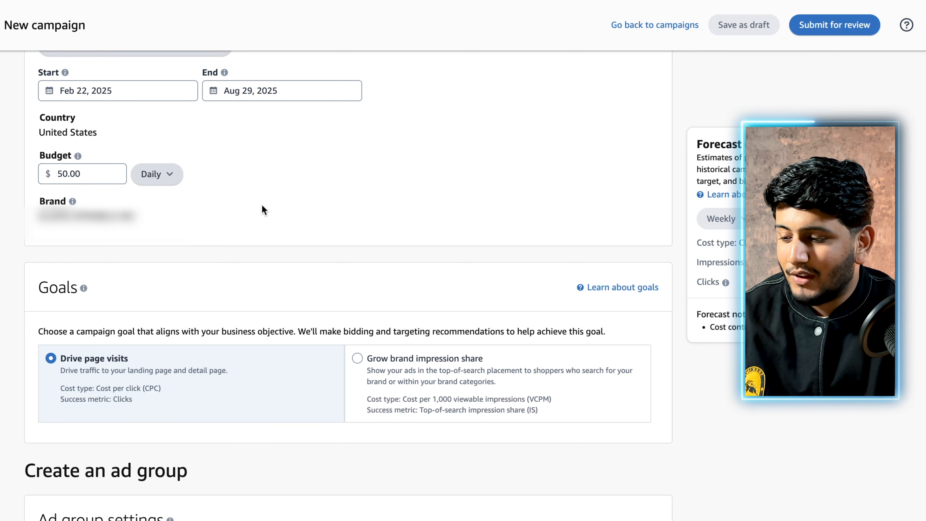
# Select the Product collection ad format for the new ad group
pyautogui.scroll(-5, 262, 204)
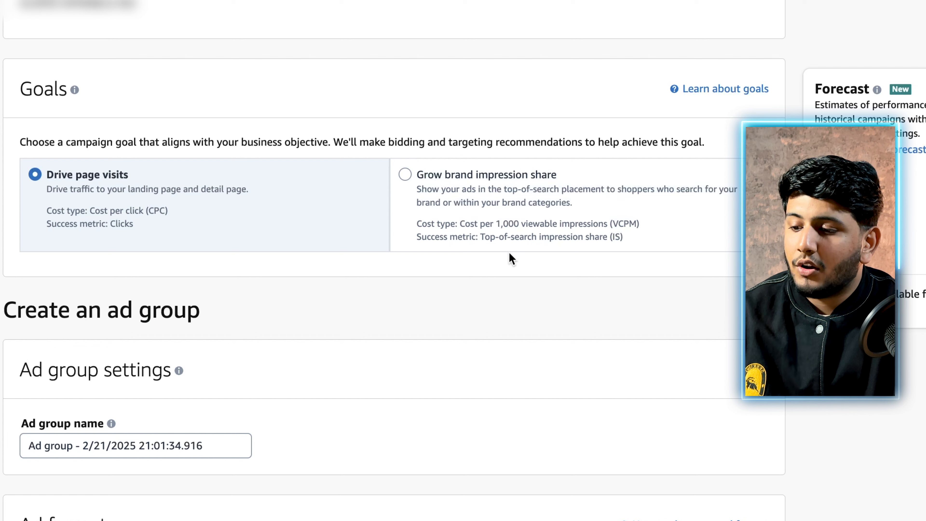
pyautogui.scroll(-1, 518, 214)
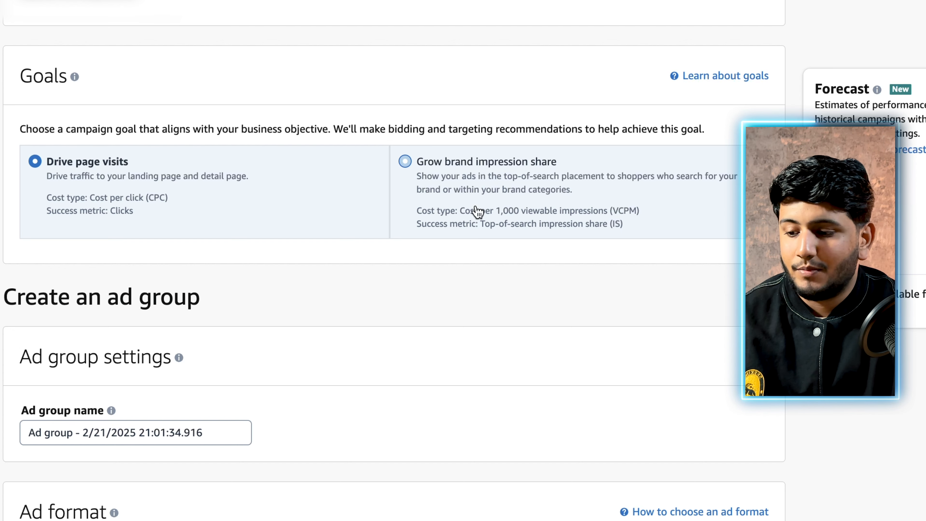
pyautogui.scroll(-1, 478, 212)
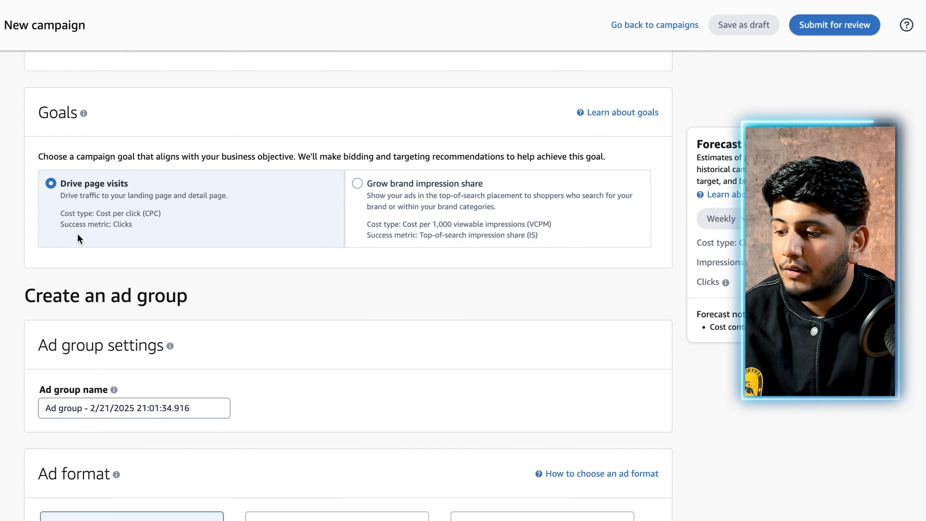
pyautogui.scroll(-1, 110, 163)
pyautogui.scroll(-4, 111, 186)
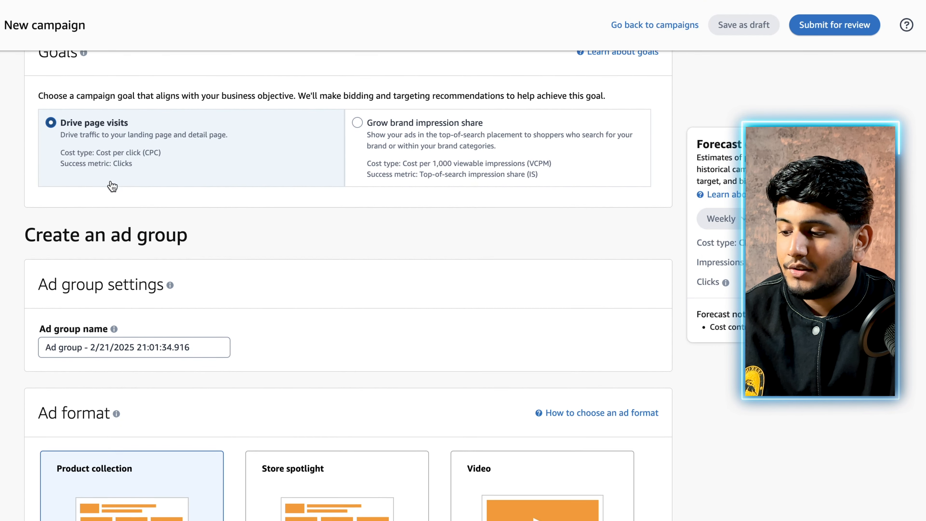
pyautogui.click(111, 249)
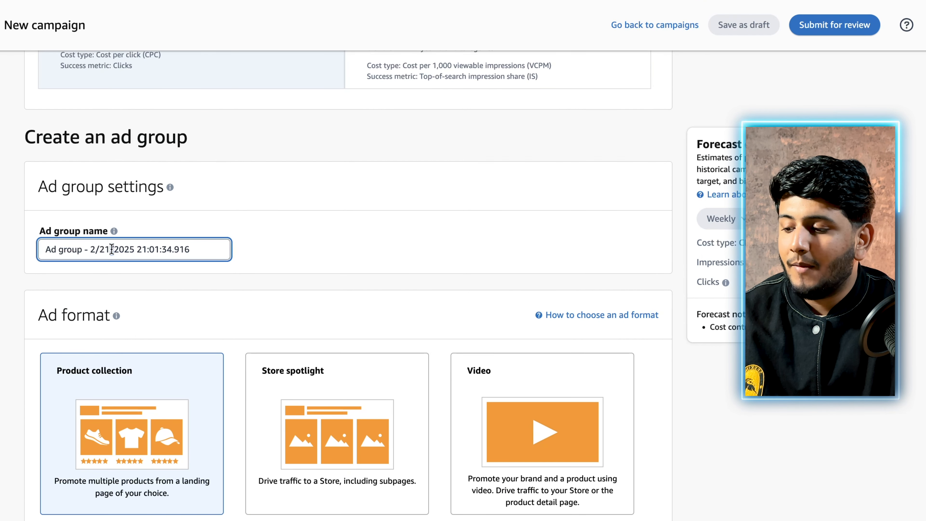
pyautogui.scroll(-2, 233, 209)
pyautogui.scroll(-3, 233, 209)
pyautogui.click(234, 203)
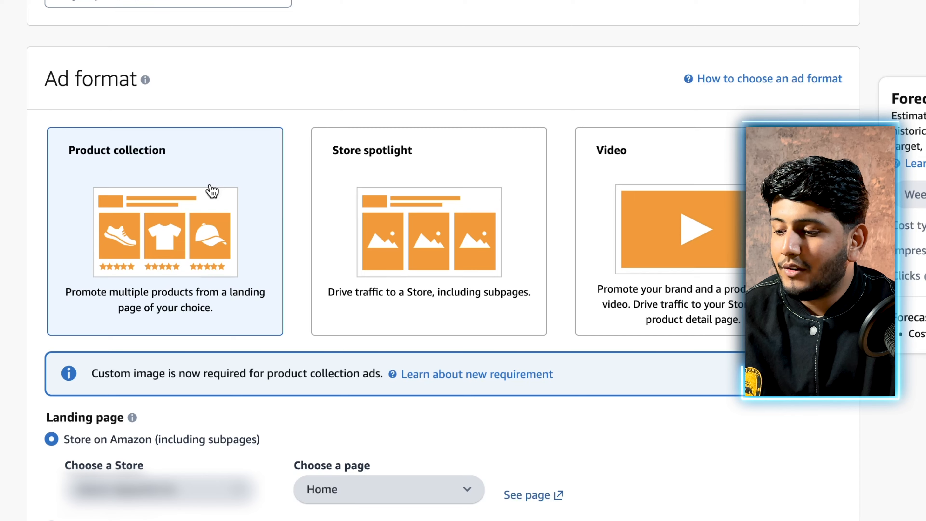
# Choose the Home page of the Amazon Store as the ad's landing page
pyautogui.scroll(-3, 169, 311)
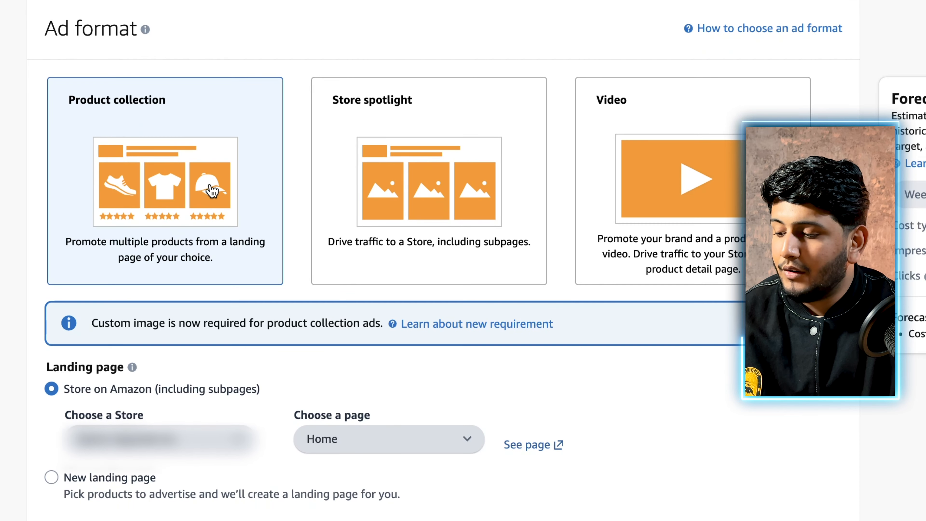
pyautogui.scroll(-1, 212, 191)
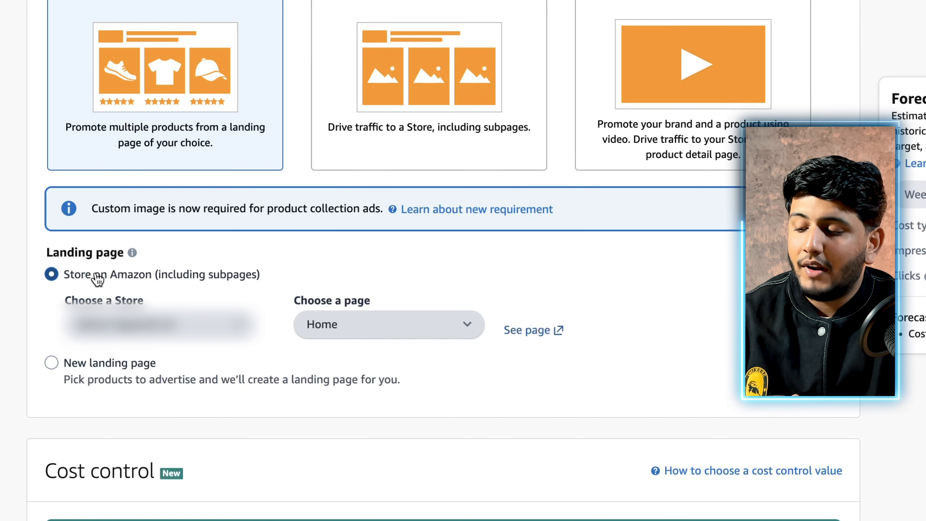
pyautogui.click(387, 324)
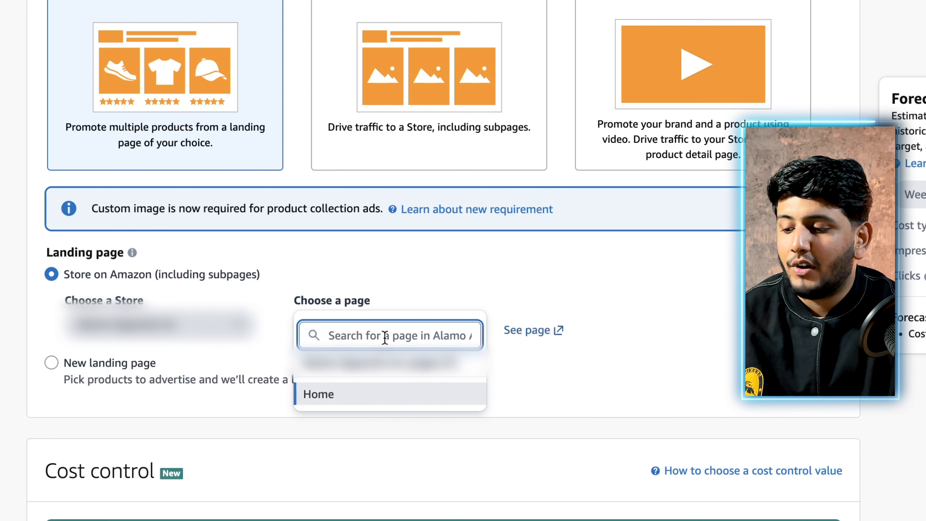
pyautogui.click(342, 396)
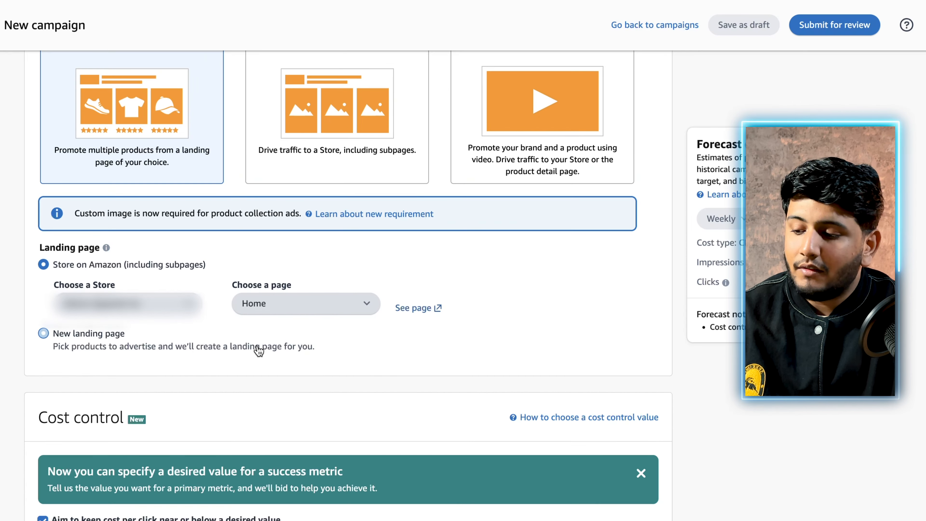
# Set the ad's landing page type to New landing page so that products can be picked for it
pyautogui.click(72, 331)
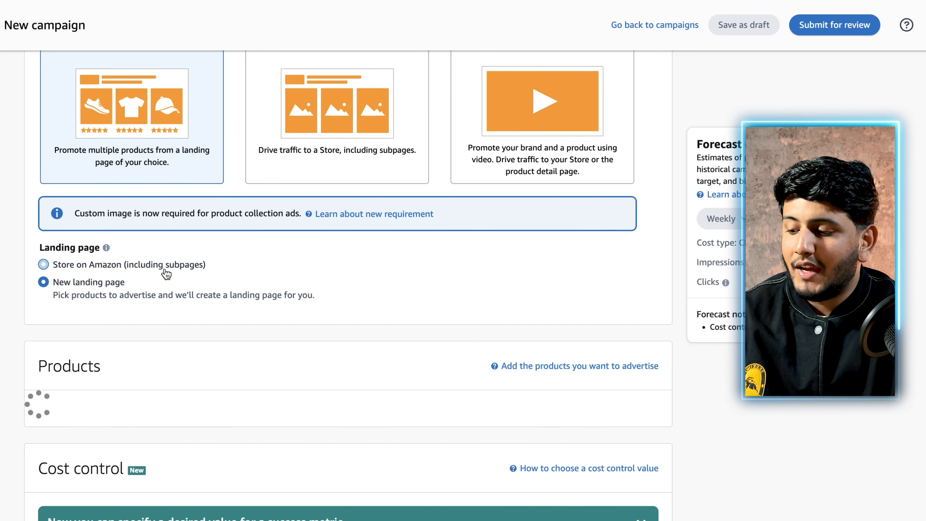
pyautogui.scroll(1, 165, 270)
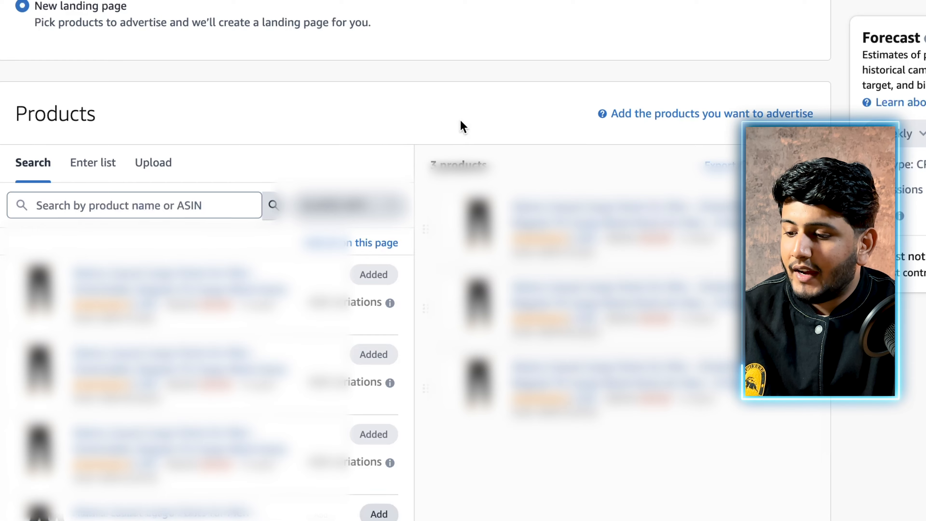
# Preview the landing page generated from the three added products and look through it
pyautogui.scroll(-10, 461, 121)
pyautogui.scroll(8, 460, 122)
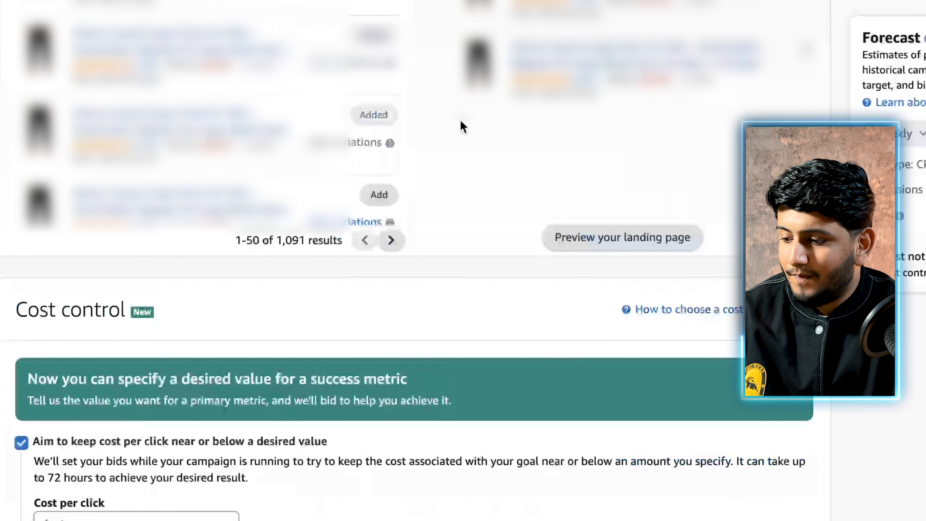
pyautogui.scroll(-1, 461, 127)
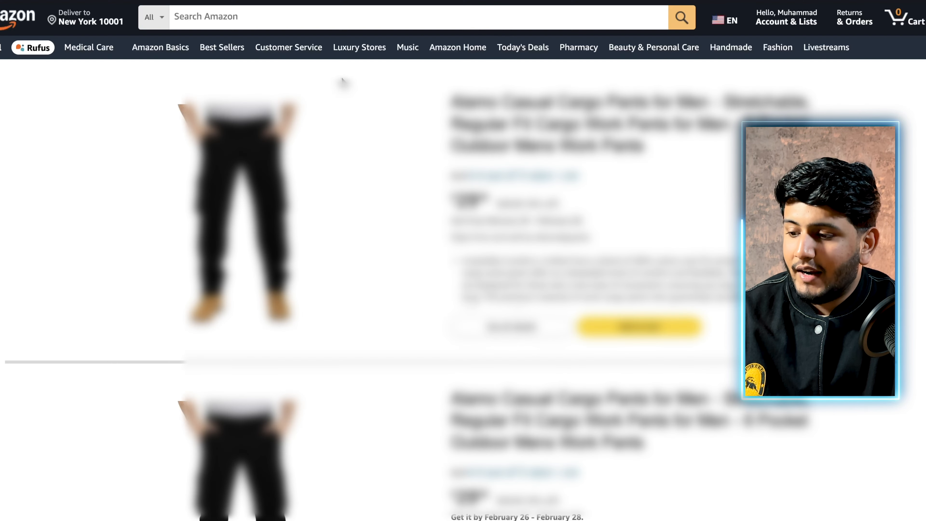
pyautogui.scroll(-15, 497, 148)
pyautogui.scroll(-5, 498, 148)
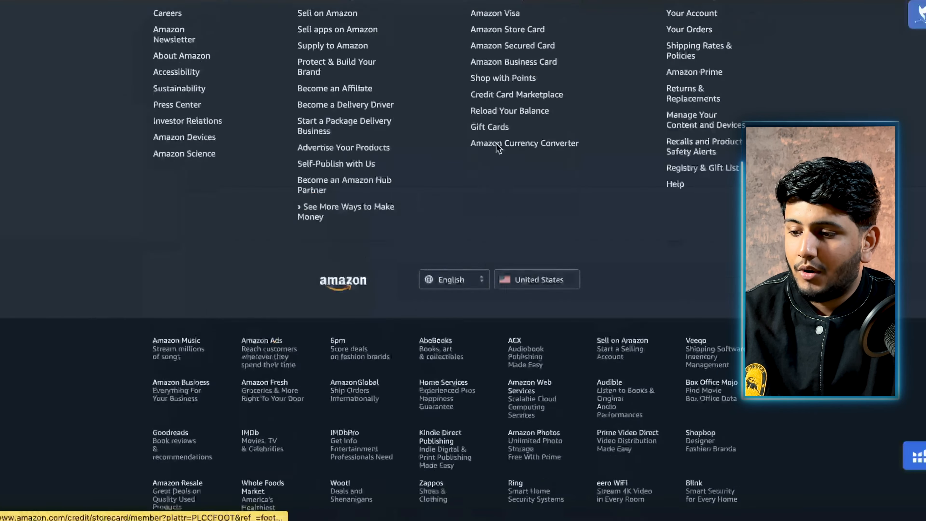
pyautogui.scroll(20, 498, 146)
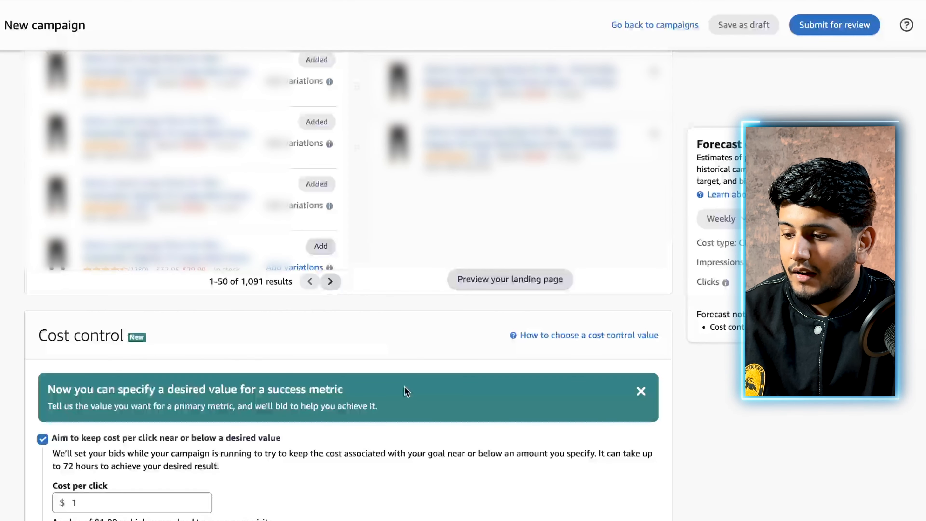
# Change the ad's landing page back to Store on Amazon, keeping Home as the page
pyautogui.scroll(10, 404, 387)
pyautogui.click(77, 138)
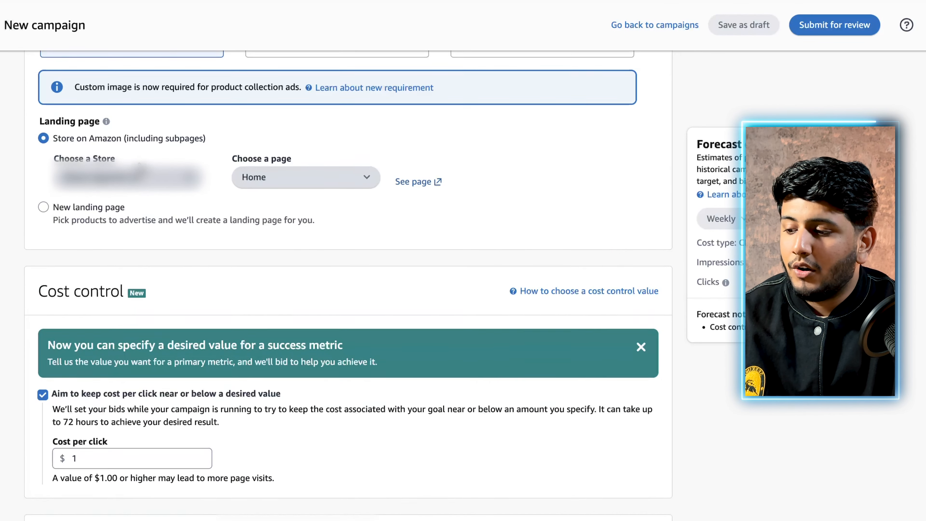
pyautogui.scroll(2, 140, 163)
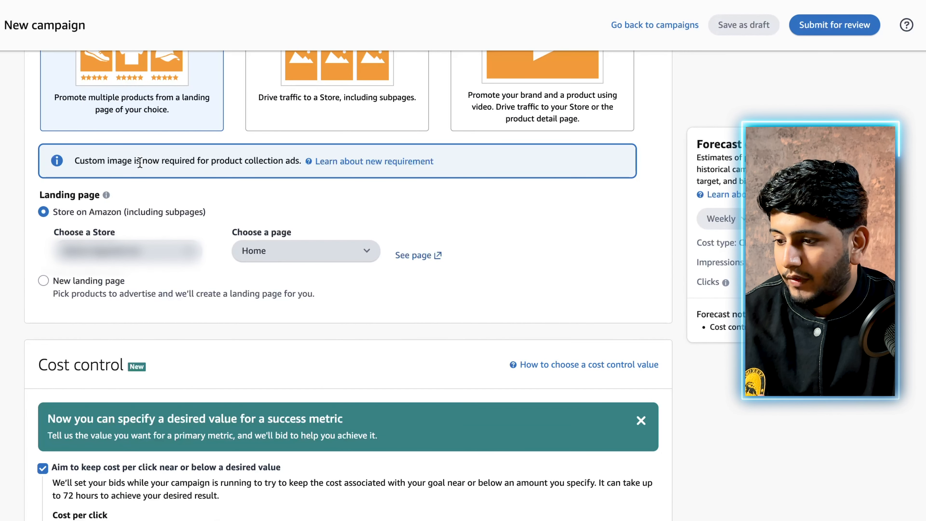
pyautogui.scroll(3, 140, 163)
pyautogui.scroll(-3, 141, 168)
pyautogui.scroll(-3, 142, 168)
pyautogui.scroll(3, 140, 162)
pyautogui.scroll(-3, 140, 161)
pyautogui.scroll(1, 140, 162)
pyautogui.scroll(7, 140, 161)
# Select the Store spotlight ad format and review its available stores and the Store page requirement
pyautogui.click(354, 215)
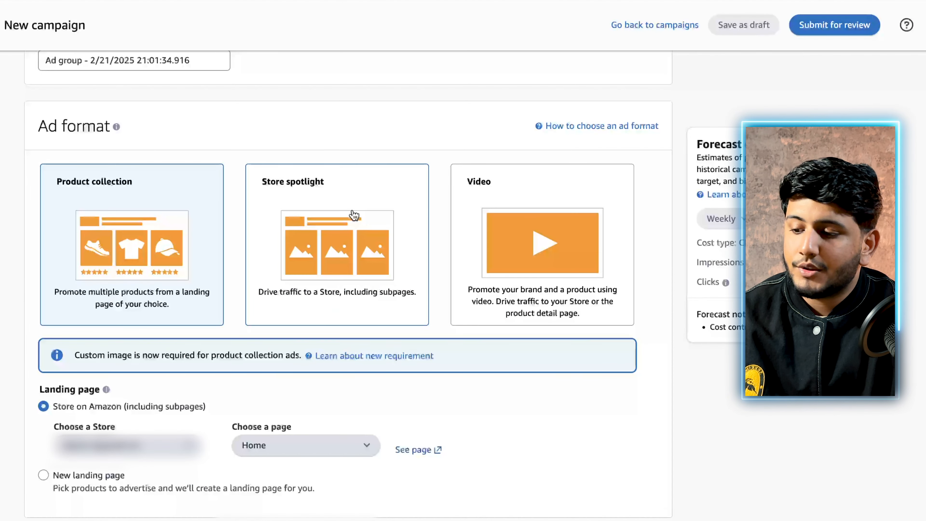
pyautogui.scroll(-1, 353, 215)
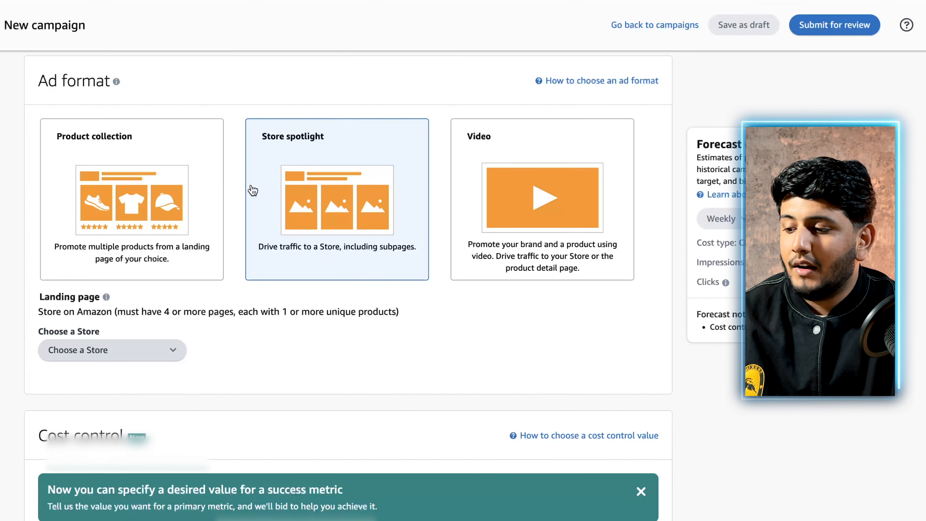
pyautogui.click(118, 349)
pyautogui.click(72, 446)
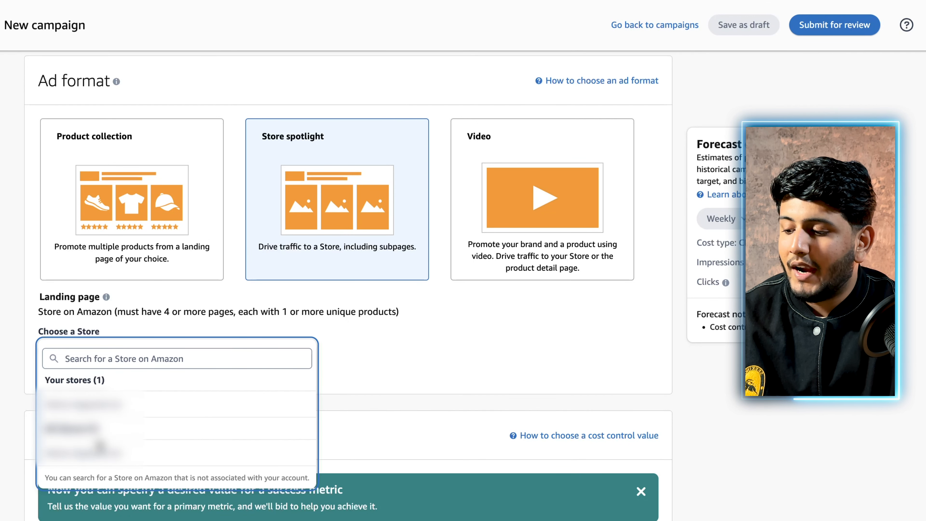
pyautogui.click(242, 294)
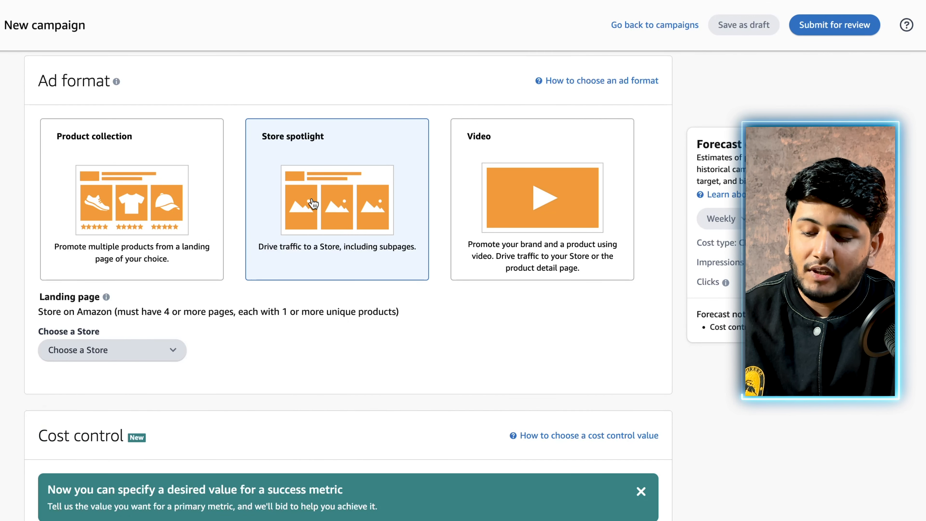
pyautogui.click(183, 350)
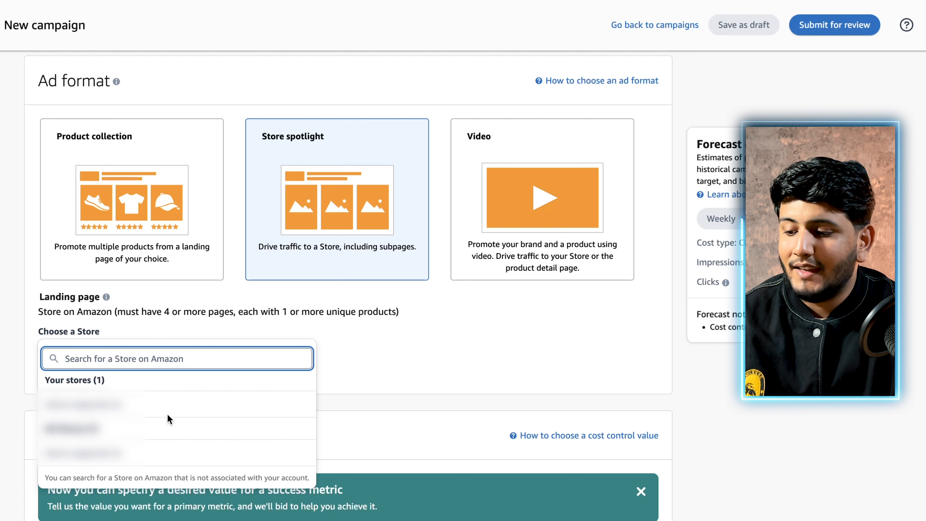
pyautogui.click(200, 309)
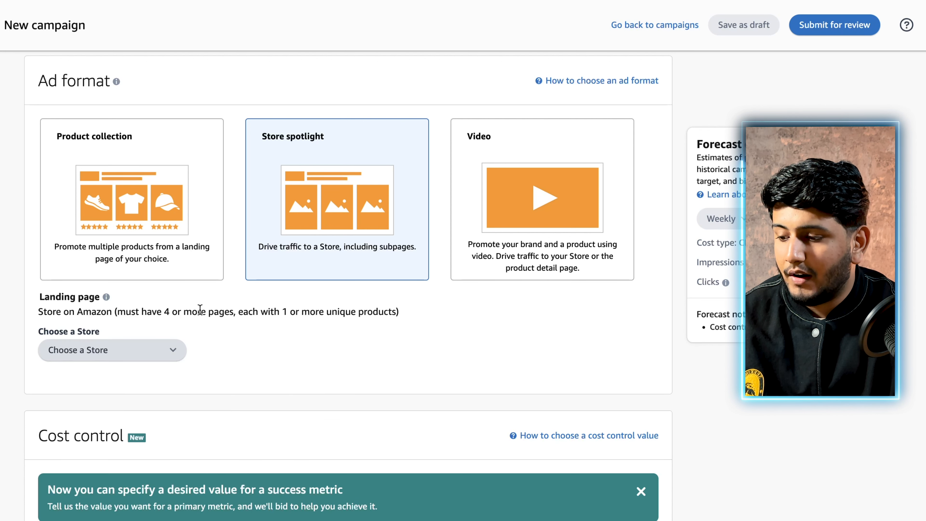
pyautogui.moveTo(120, 310); pyautogui.dragTo(364, 325)
pyautogui.click(363, 316)
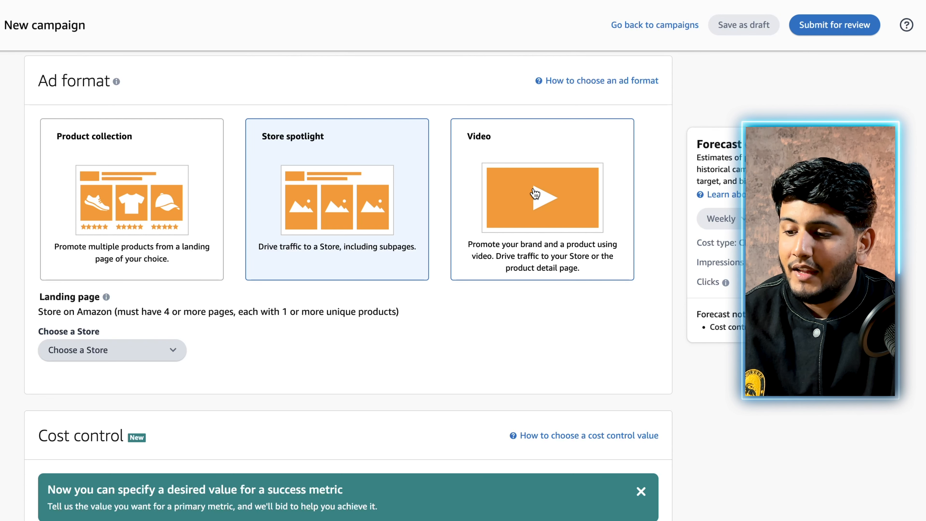
# Select the Video ad format and add the first listed product, with Product detail page as the landing page
pyautogui.click(535, 193)
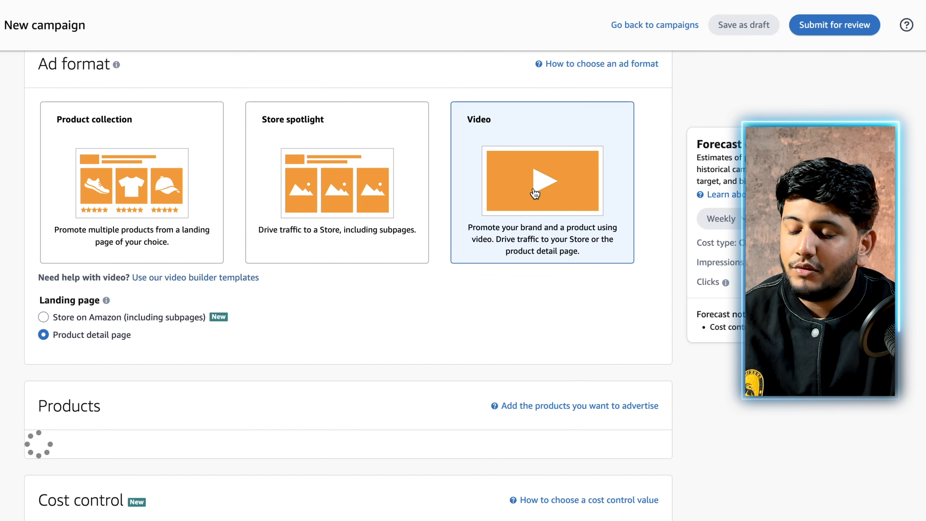
pyautogui.scroll(-2, 538, 184)
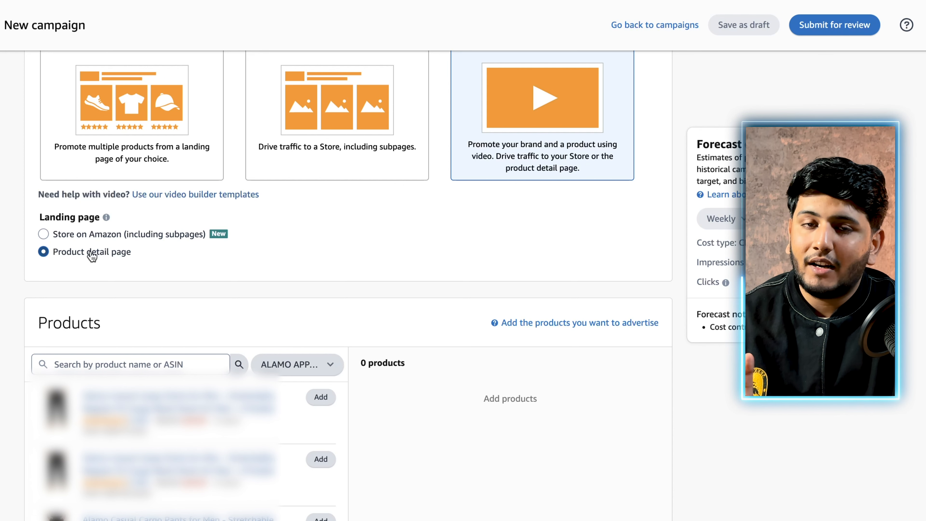
pyautogui.scroll(-2, 93, 254)
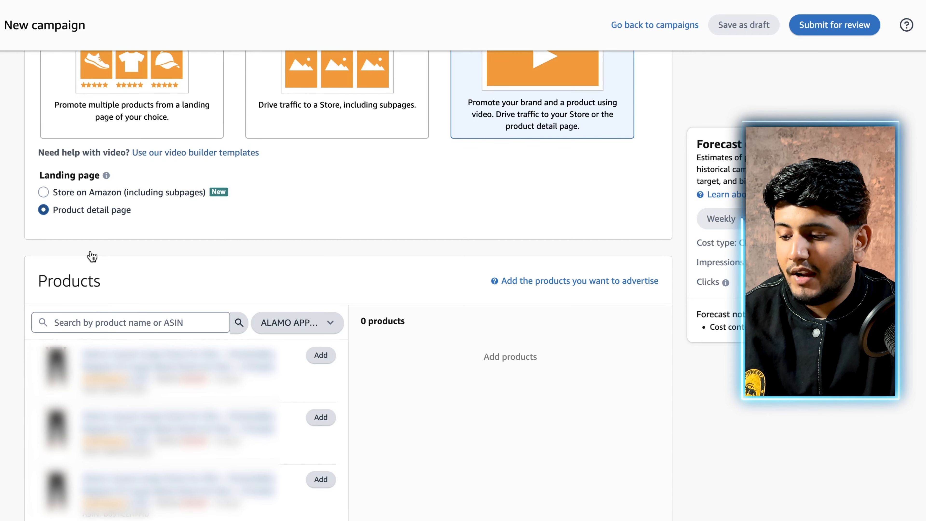
pyautogui.scroll(-2, 449, 310)
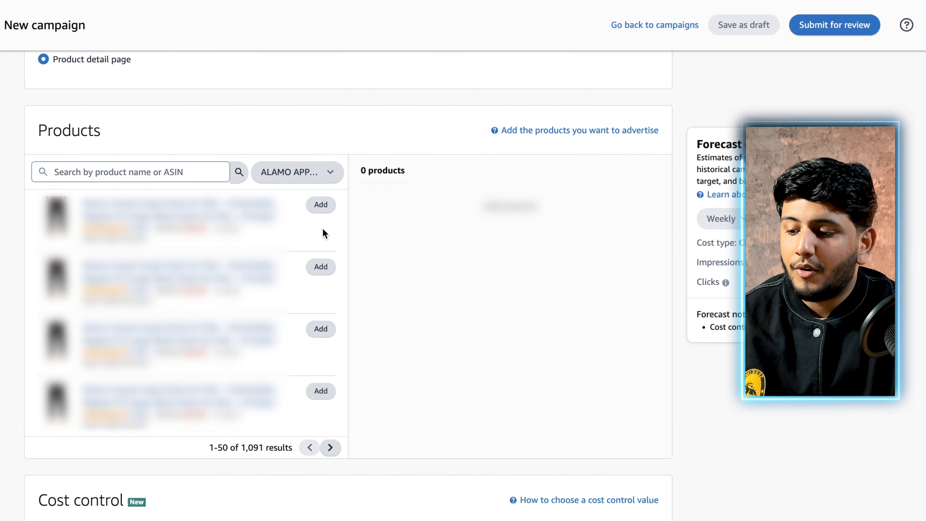
pyautogui.click(321, 205)
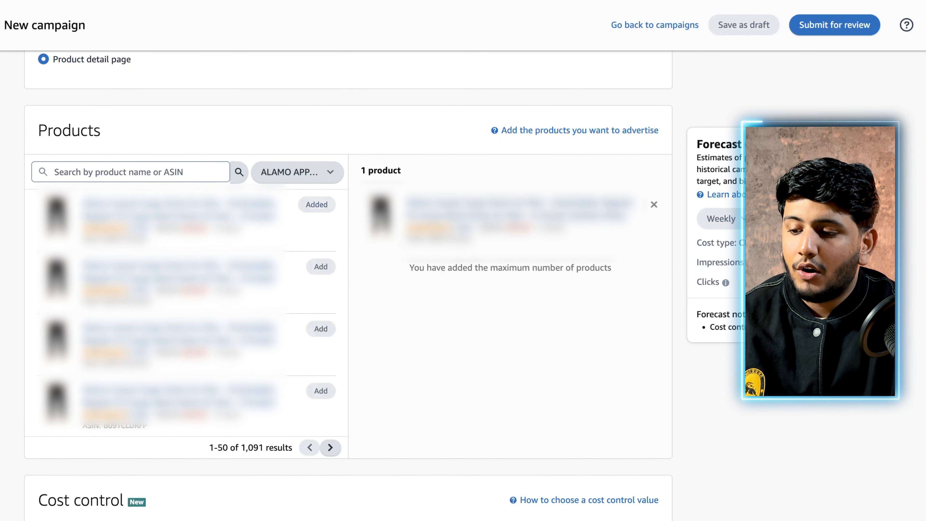
# Turn off the cost control that keeps cost per click near or below a desired value
pyautogui.scroll(-8, 399, 346)
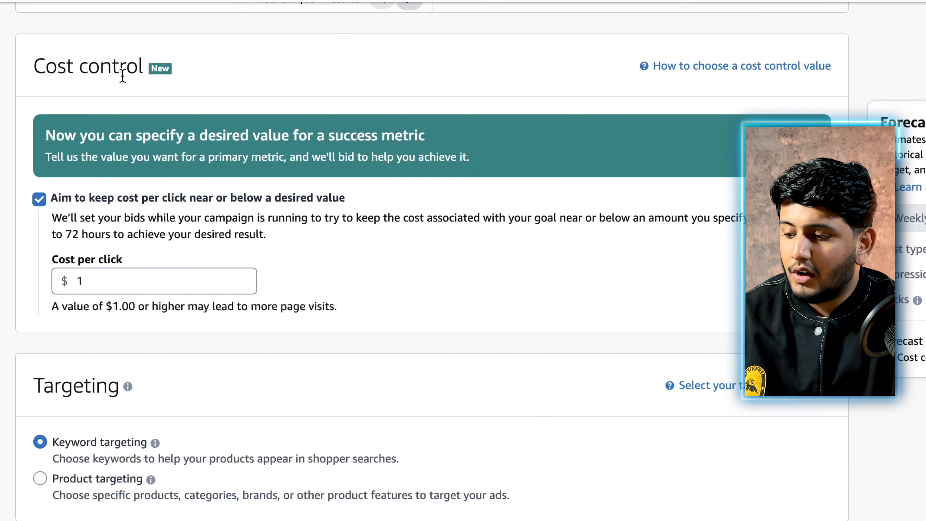
pyautogui.click(97, 206)
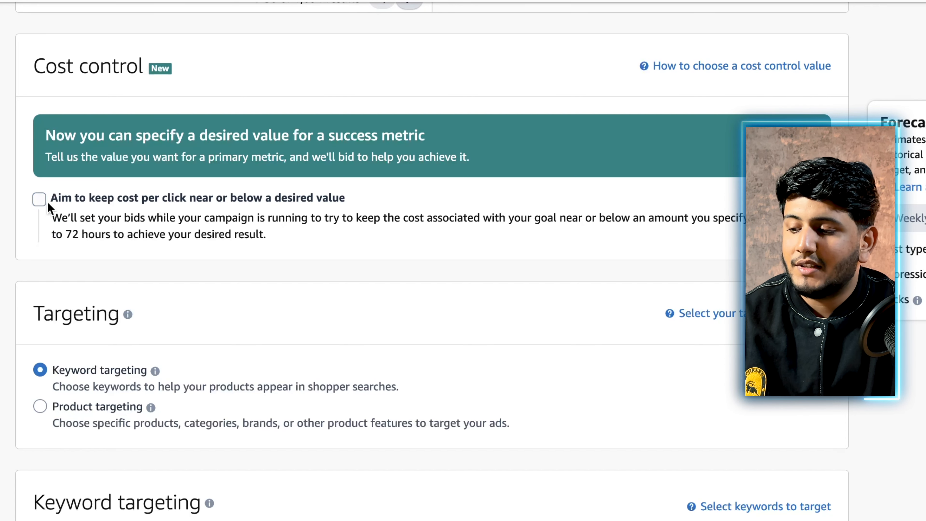
pyautogui.click(43, 201)
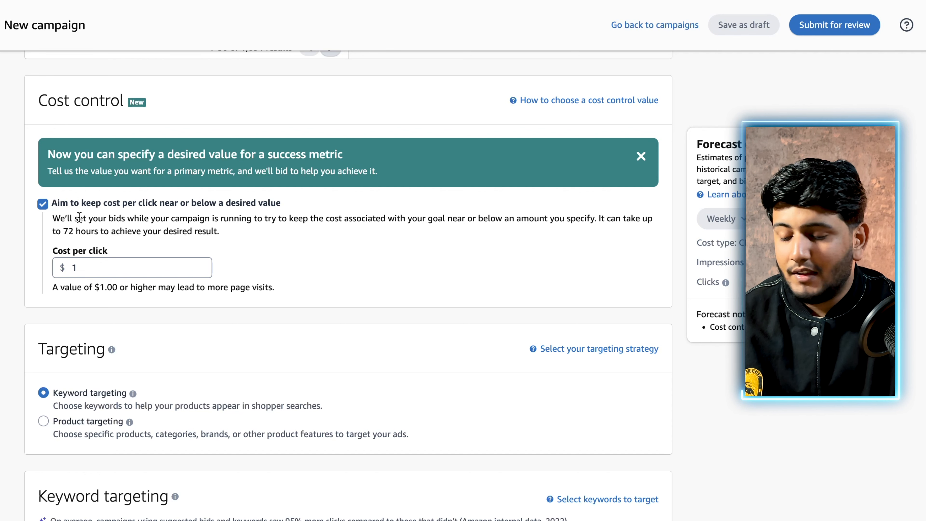
pyautogui.click(43, 205)
# Switch to Product targeting to view its suggested categories, and return to Keyword targeting
pyautogui.scroll(-2, 42, 210)
pyautogui.scroll(-3, 42, 209)
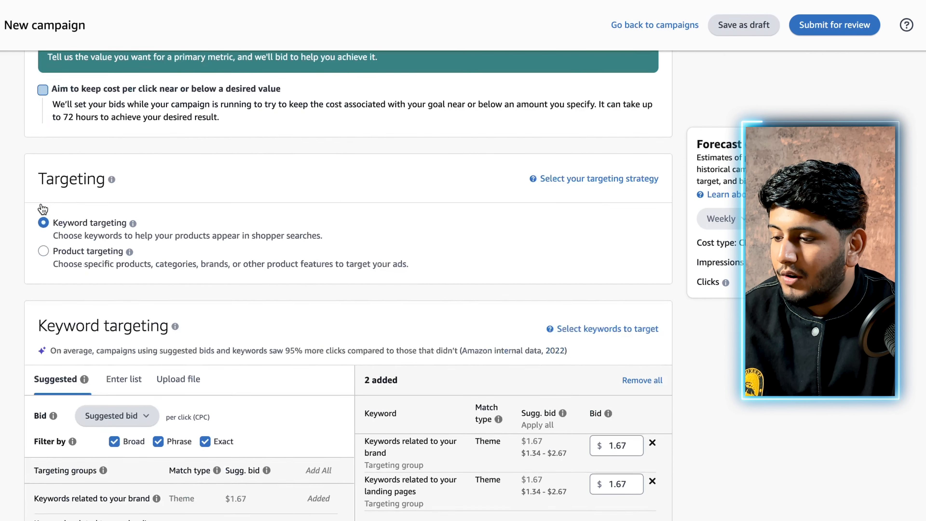
pyautogui.doubleClick(87, 174)
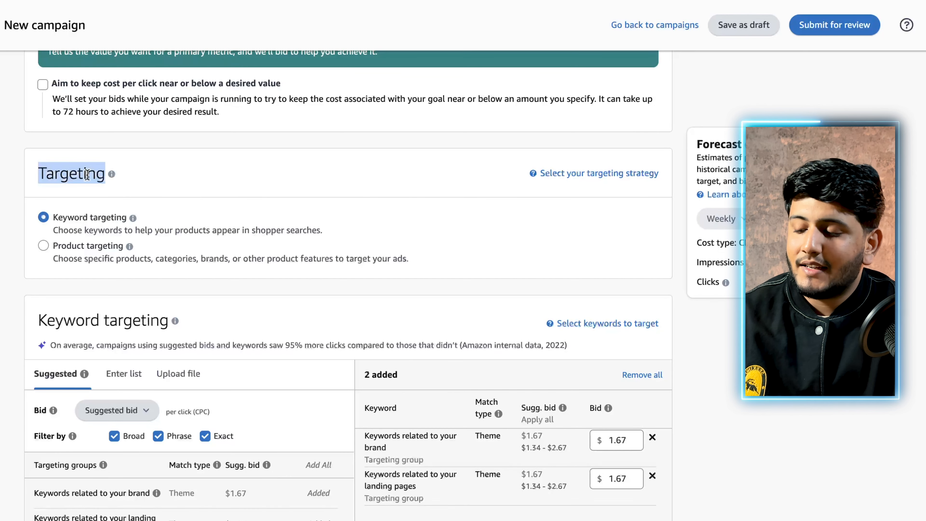
pyautogui.scroll(-1, 87, 175)
pyautogui.click(85, 223)
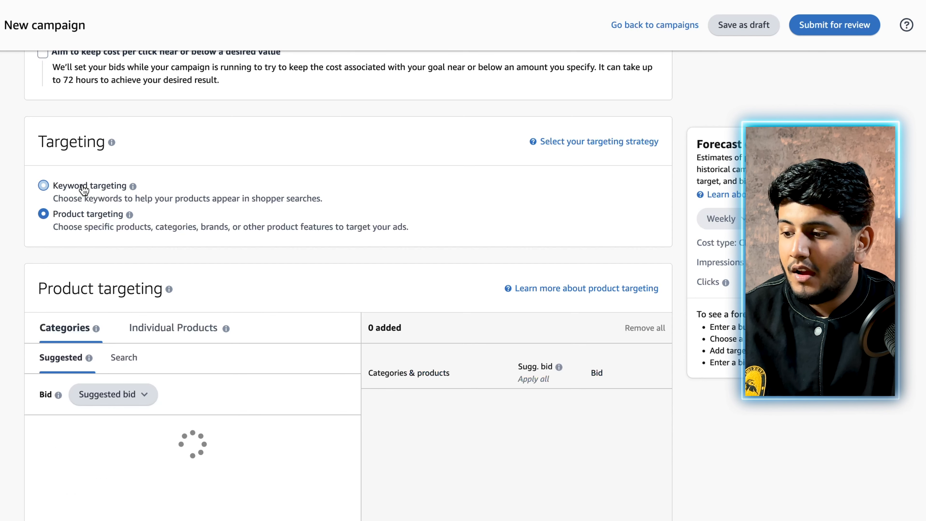
pyautogui.scroll(-1, 84, 189)
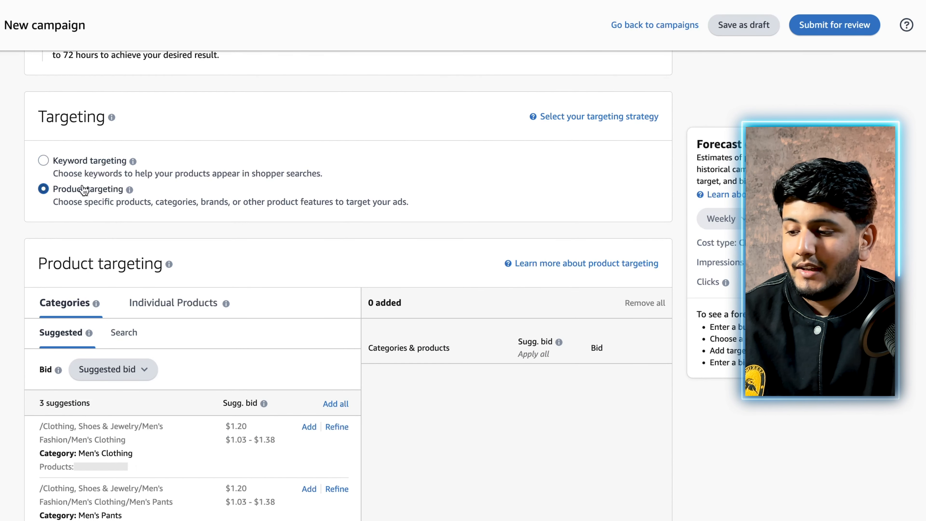
pyautogui.scroll(1, 84, 189)
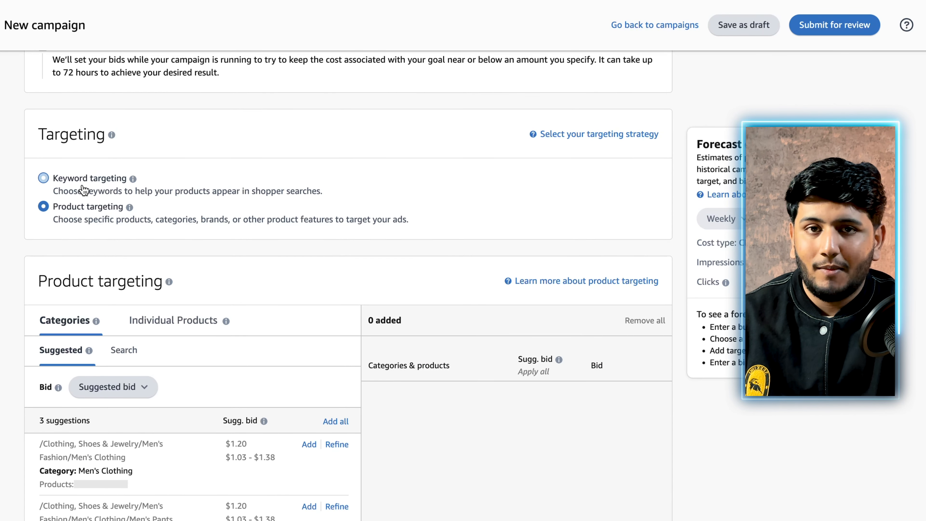
pyautogui.click(84, 189)
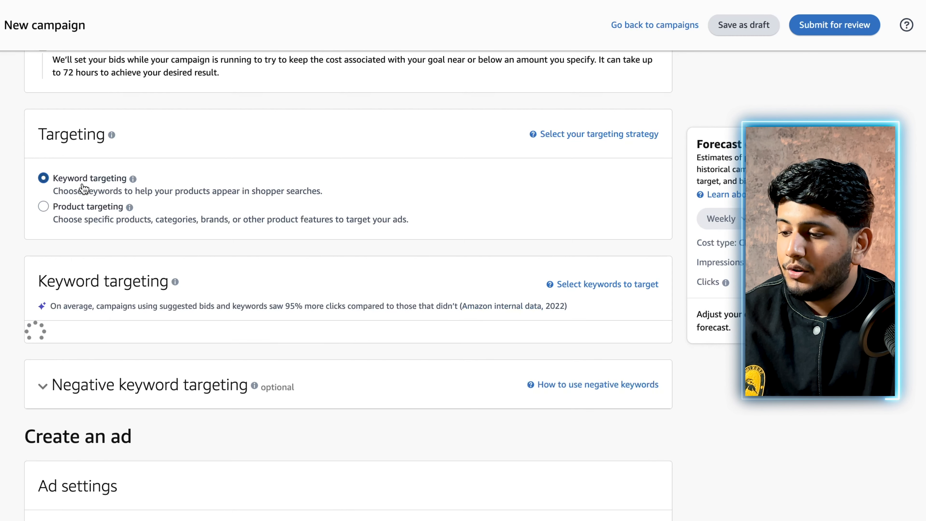
# Filter the suggested keywords to Exact match only and remove the brand and landing page targeting groups from the added list
pyautogui.scroll(-5, 84, 189)
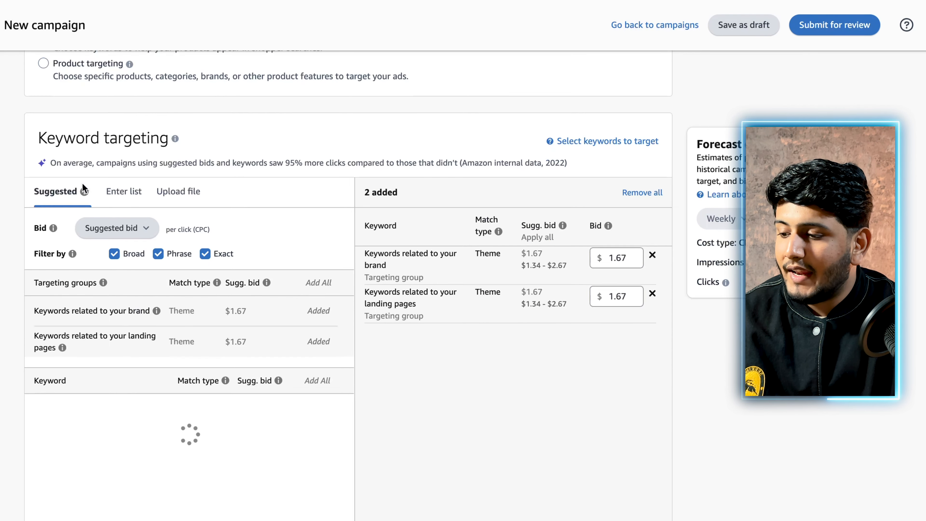
pyautogui.click(136, 257)
pyautogui.click(159, 257)
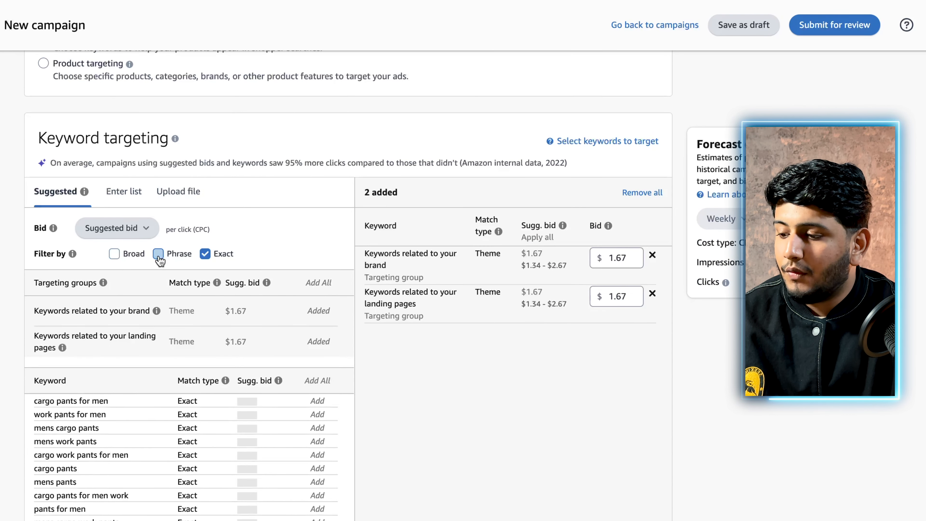
pyautogui.scroll(-2, 159, 260)
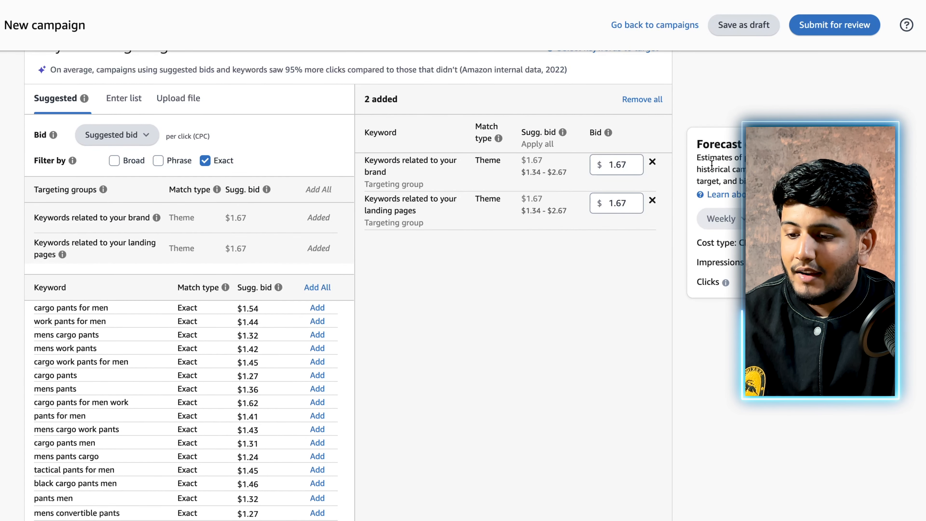
pyautogui.click(653, 163)
pyautogui.click(654, 164)
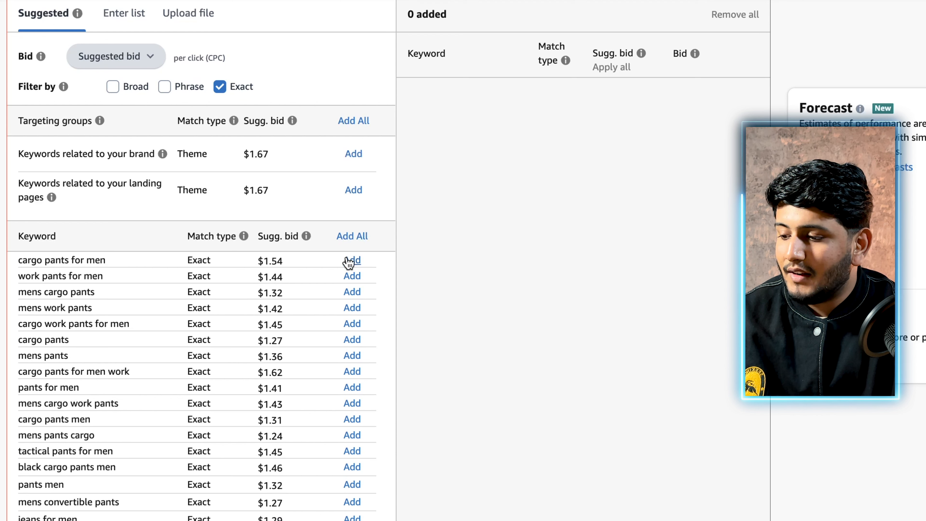
# Add the exact keywords cargo pants for men, work pants for men, mens cargo pants, mens work pants and cargo work pants for men
pyautogui.click(350, 261)
pyautogui.click(352, 277)
pyautogui.click(351, 293)
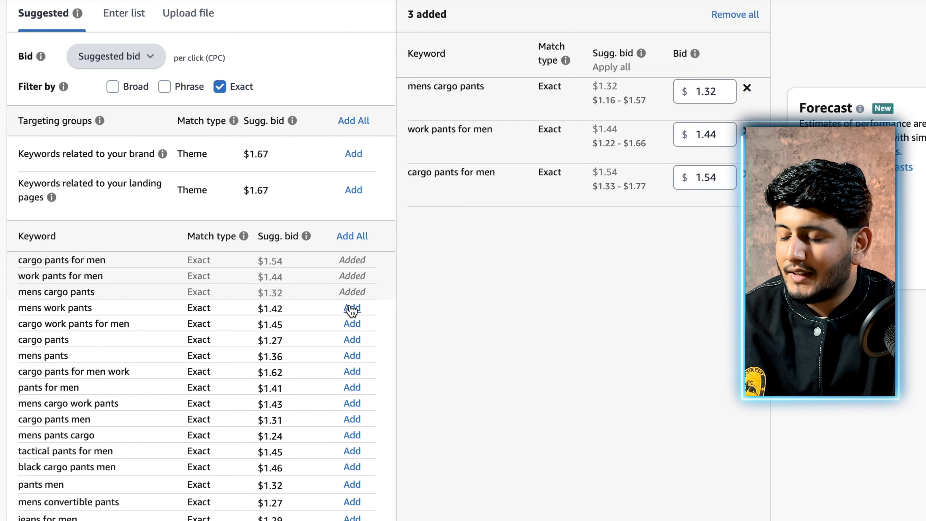
pyautogui.click(352, 308)
pyautogui.click(351, 323)
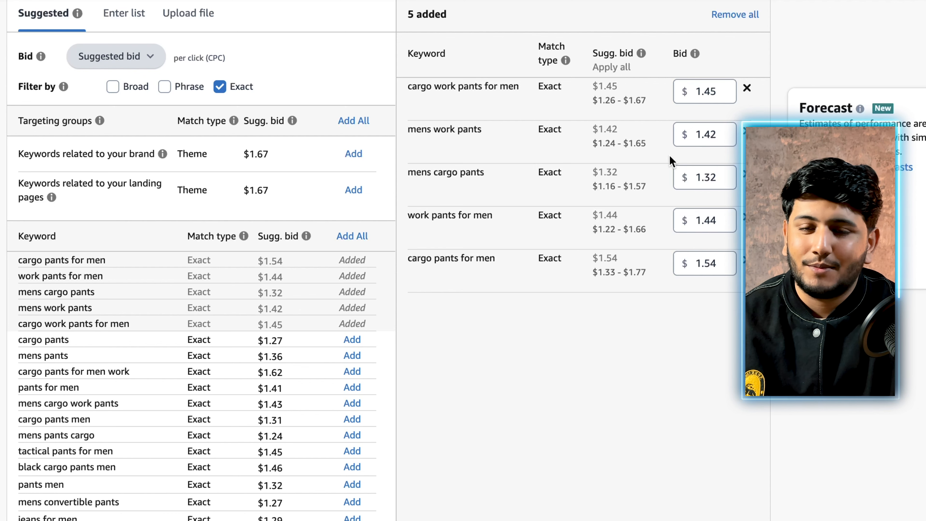
pyautogui.scroll(-1, 672, 161)
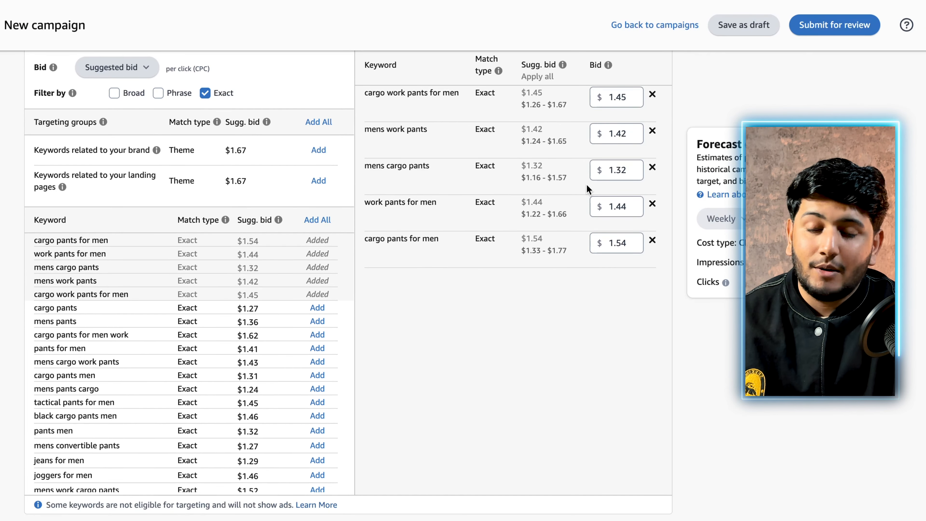
pyautogui.scroll(-2, 587, 185)
pyautogui.scroll(2, 587, 185)
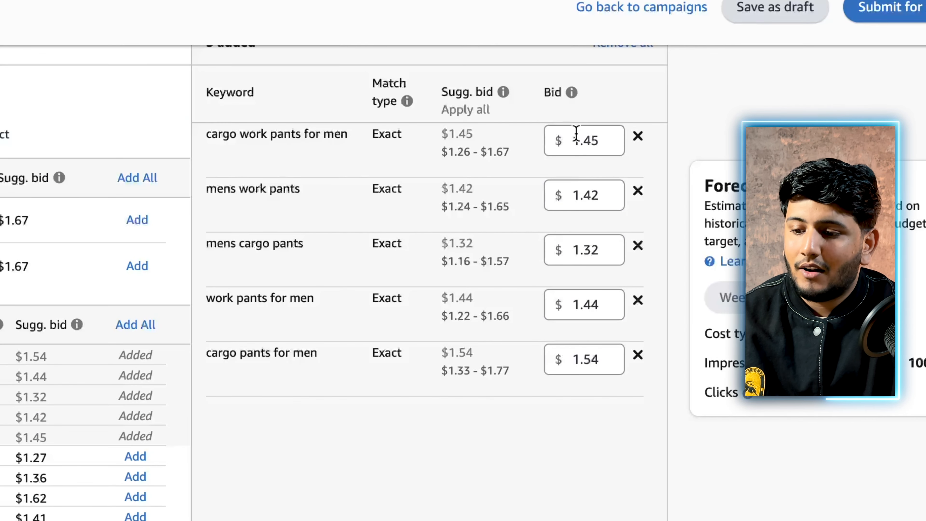
# Set the bid for the exact keyword cargo work pants for men to $1.01 and save it
pyautogui.click(597, 137)
pyautogui.press('BackSpace')
pyautogui.press('BackSpace')
pyautogui.press('BackSpace')
pyautogui.press('BackSpace')
pyautogui.write('01')
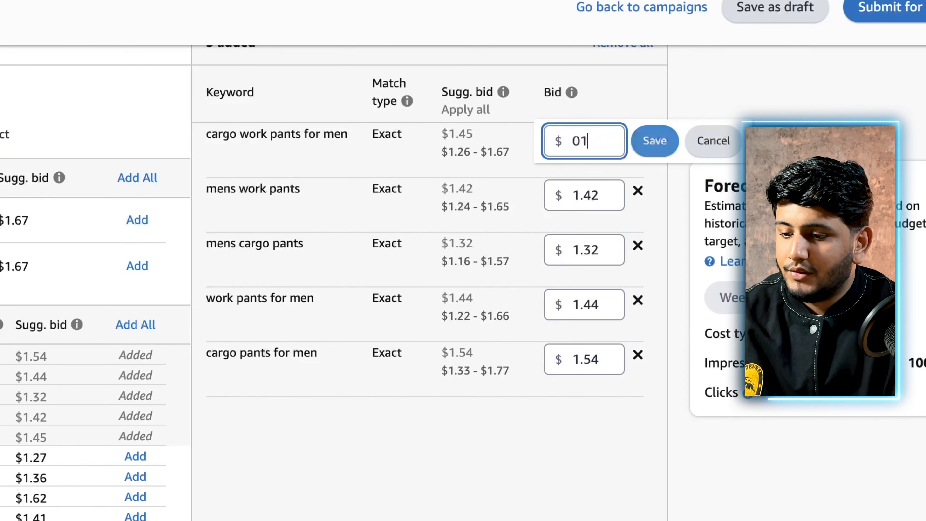
pyautogui.press('Left')
pyautogui.press('Left')
pyautogui.write('1.')
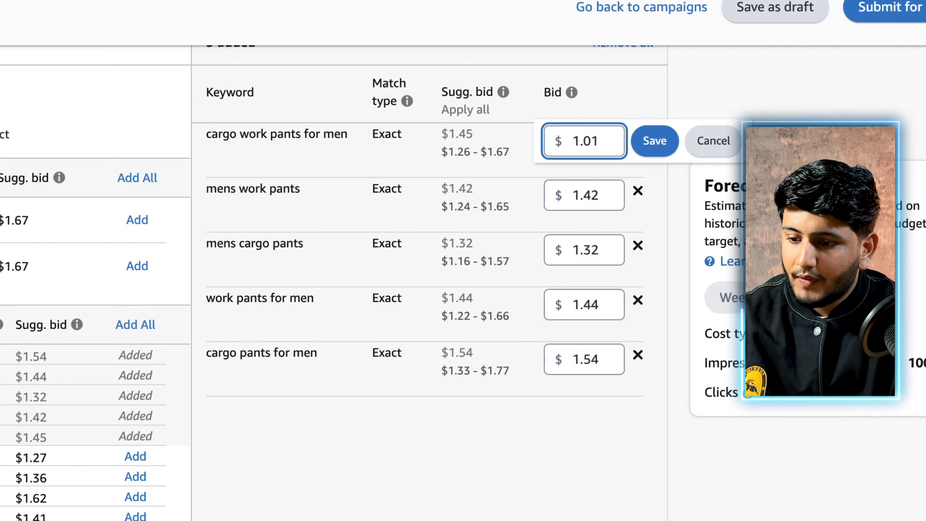
pyautogui.hotkey('ctrl', 'a')
pyautogui.click(654, 141)
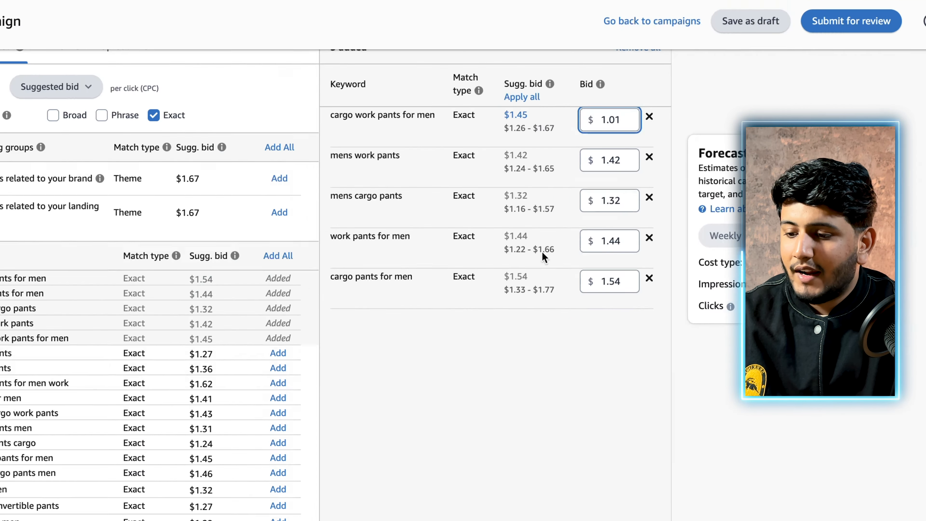
# Rename the ad as Video Test 1 in the ad settings
pyautogui.scroll(-5, 523, 317)
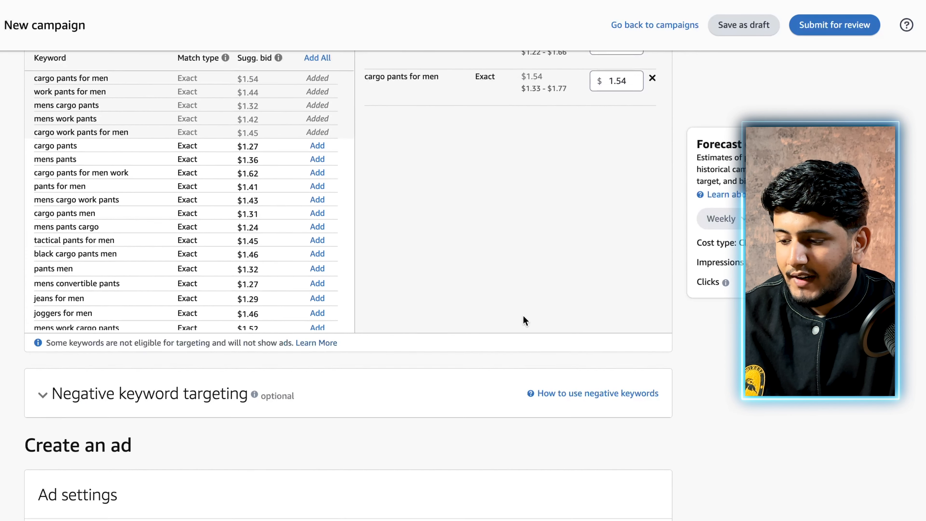
pyautogui.scroll(-3, 524, 317)
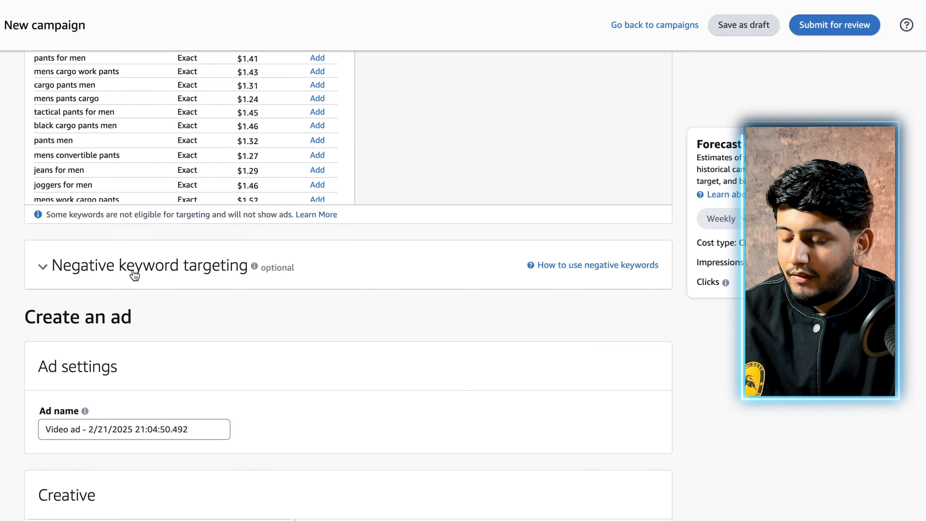
pyautogui.scroll(-4, 133, 274)
pyautogui.click(134, 270)
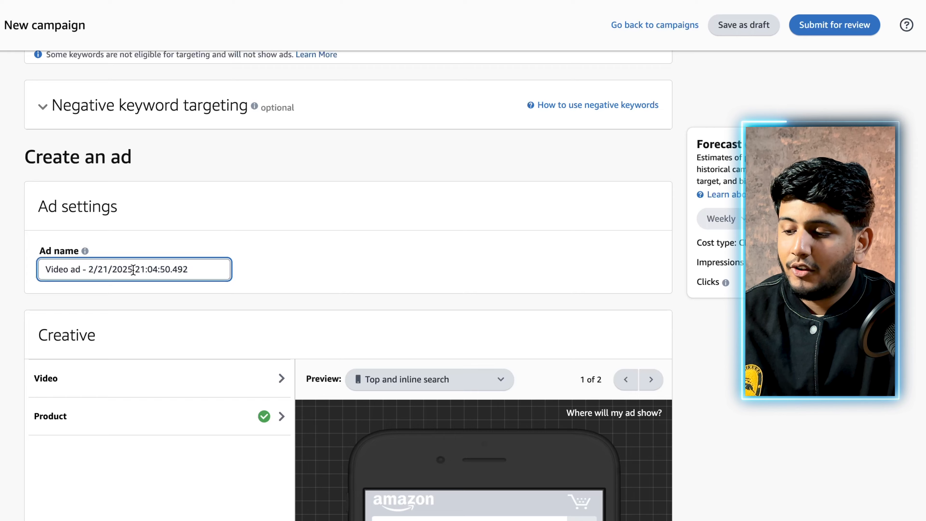
pyautogui.scroll(-1, 134, 270)
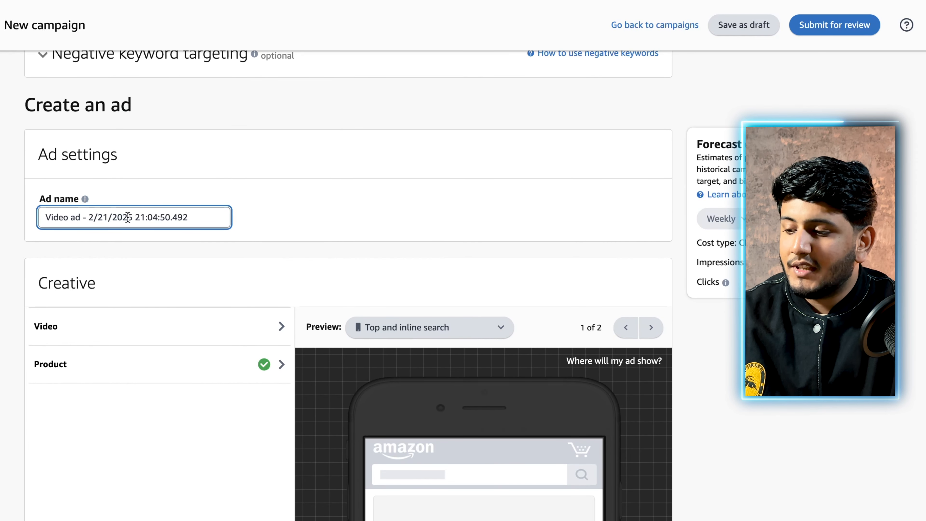
pyautogui.scroll(1, 127, 217)
pyautogui.scroll(-1, 128, 217)
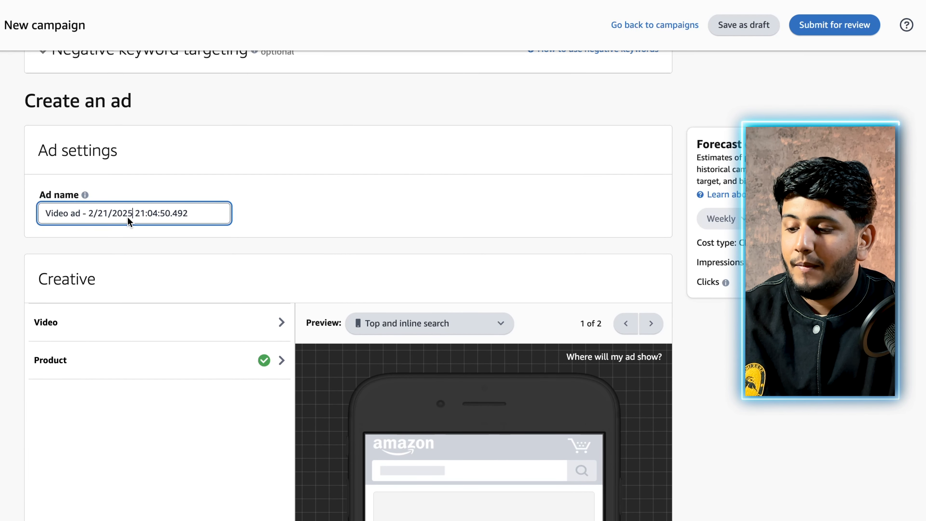
pyautogui.scroll(-2, 127, 216)
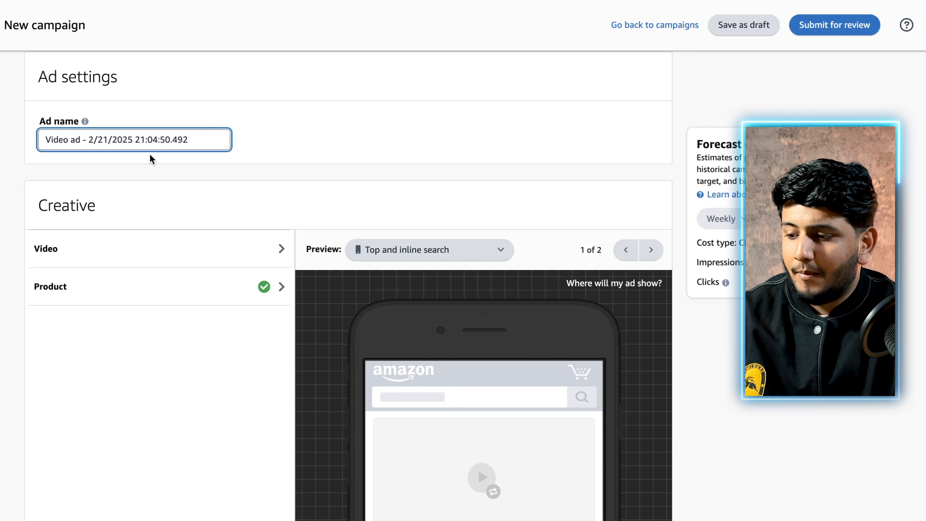
pyautogui.hotkey('ctrl', 'a')
pyautogui.write('Vide')
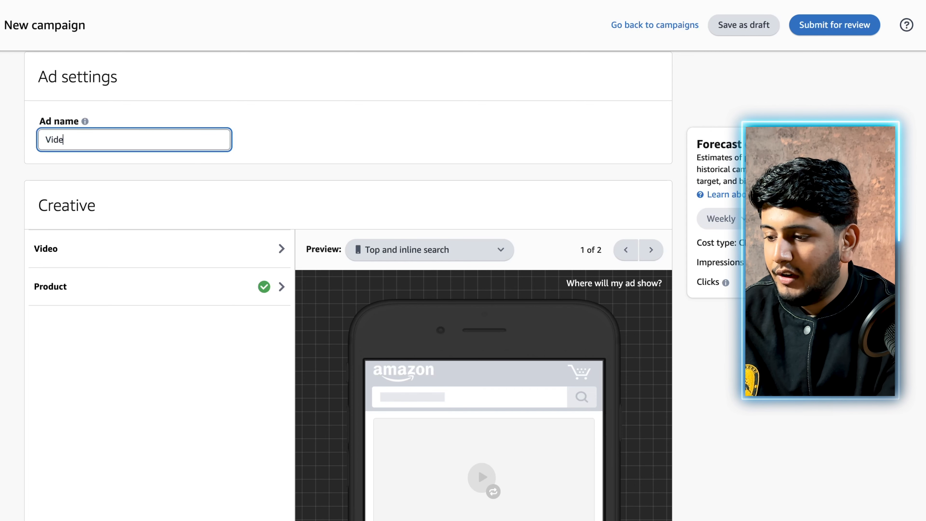
pyautogui.write('o Test 1')
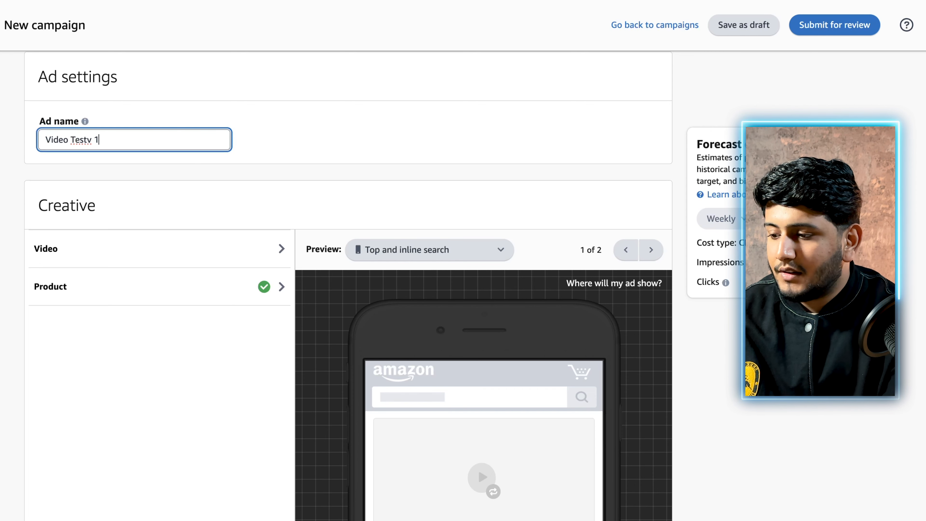
pyautogui.click(223, 171)
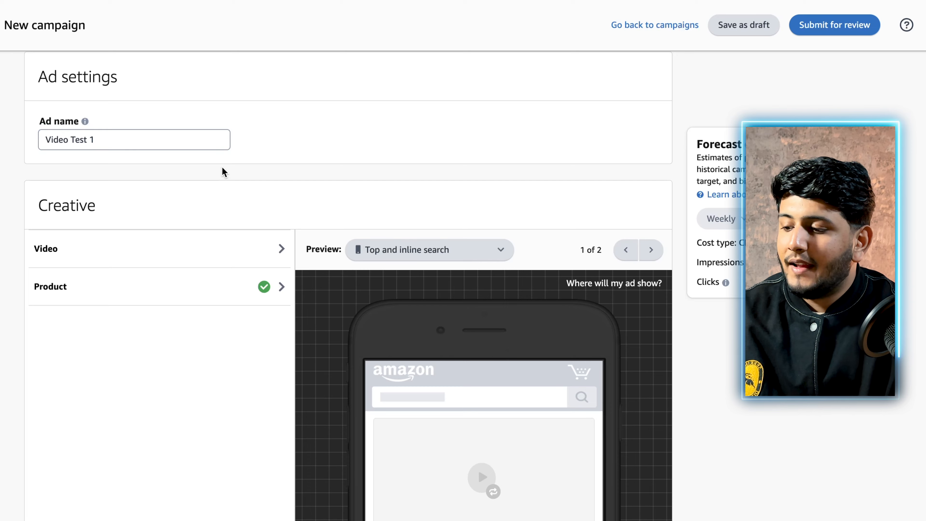
# Open the Video section of the creative and view the available ways to add a video
pyautogui.scroll(-1, 223, 171)
pyautogui.click(196, 221)
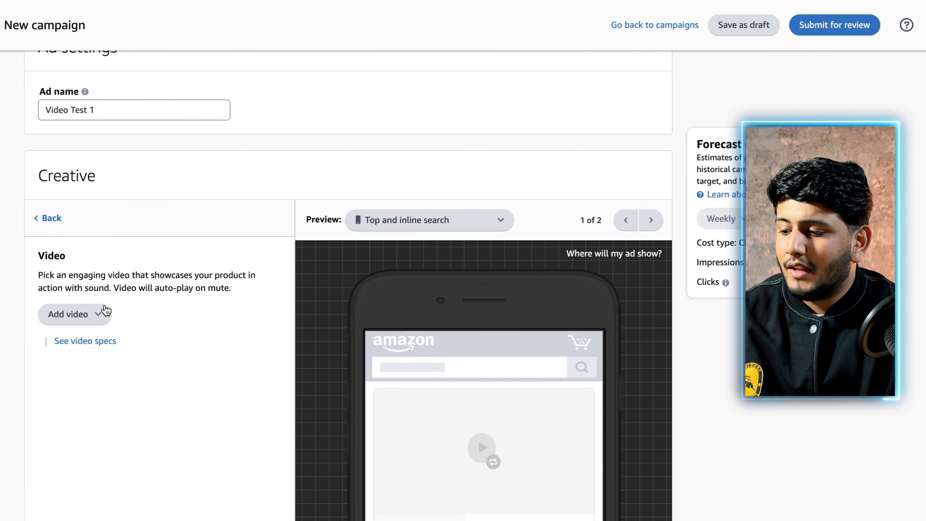
pyautogui.click(83, 316)
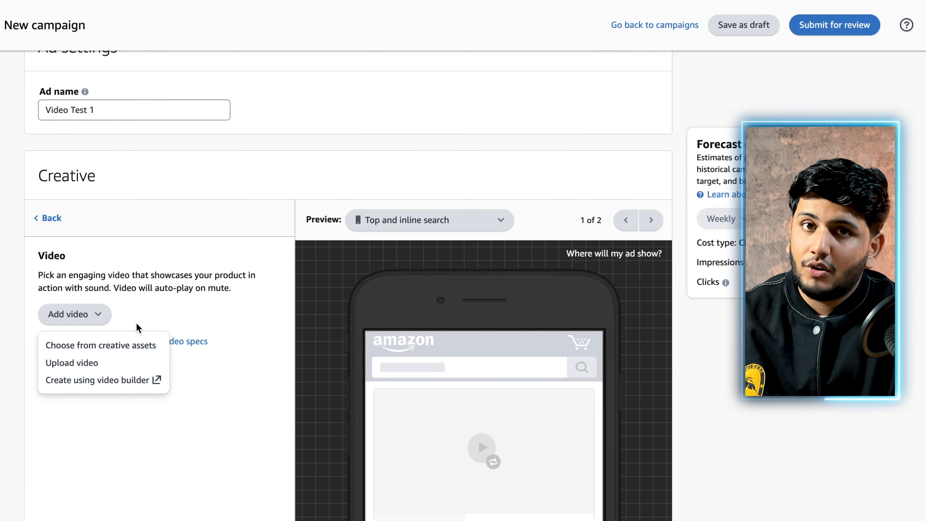
pyautogui.click(180, 308)
# Open the help article on the Sponsored Brands video policy from the creative's Video section
pyautogui.scroll(-1, 181, 308)
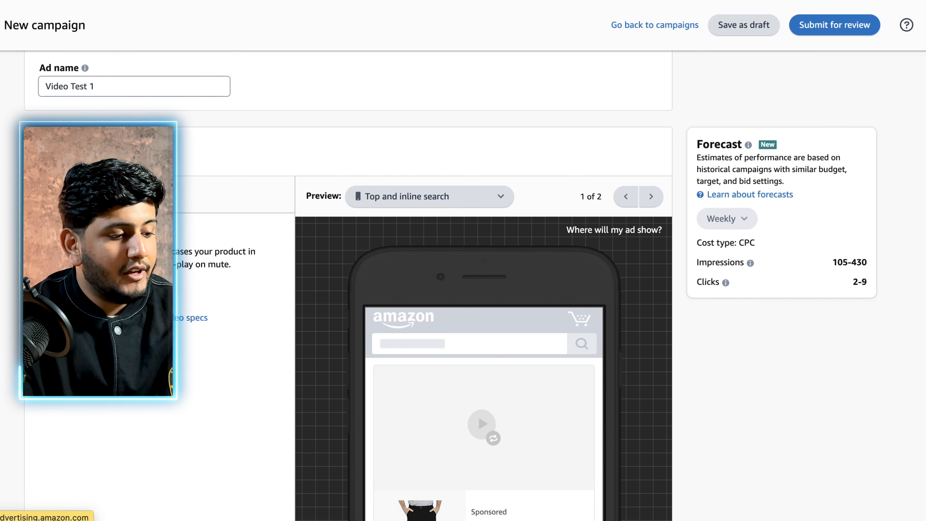
pyautogui.click(160, 317)
pyautogui.scroll(-5, 741, 230)
pyautogui.scroll(-1, 747, 225)
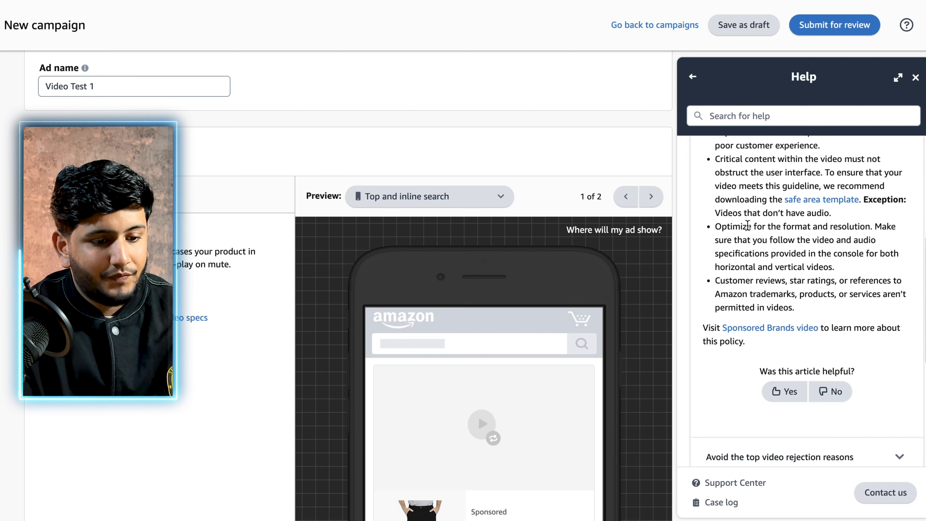
# Review the video and audio specs required for the ad's video, and close the specs
pyautogui.click(189, 317)
pyautogui.scroll(-2, 427, 171)
pyautogui.scroll(3, 425, 171)
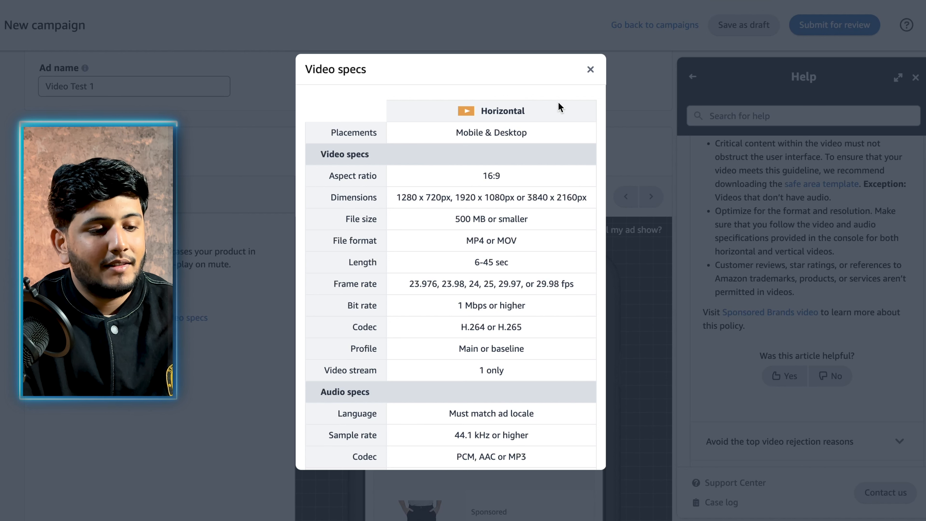
pyautogui.click(590, 70)
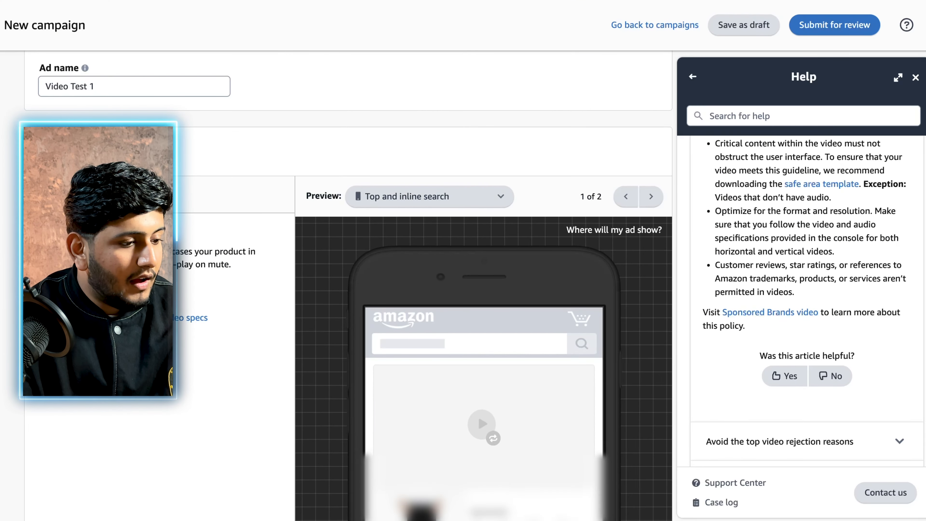
# Examine the mobile ad preview in the creative section and close the help article
pyautogui.scroll(-5, 348, 282)
pyautogui.scroll(2, 349, 281)
pyautogui.scroll(-2, 348, 281)
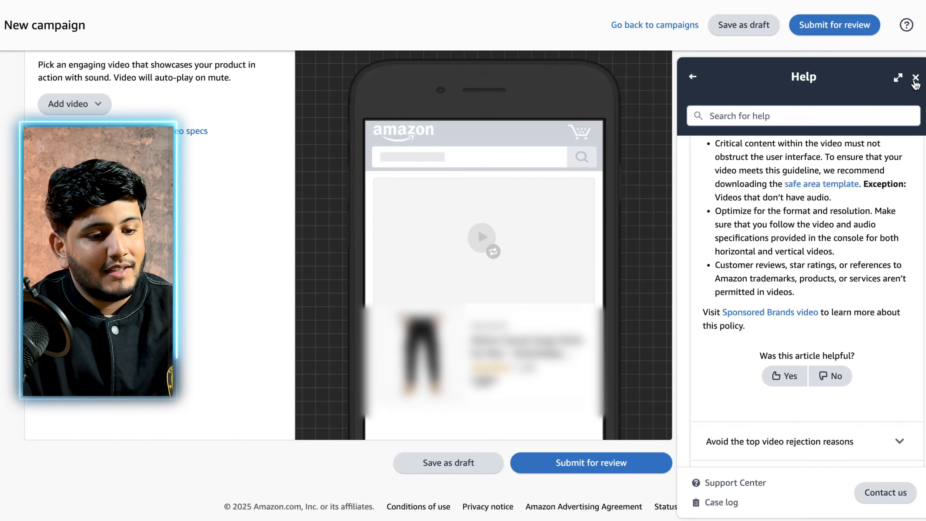
pyautogui.click(915, 78)
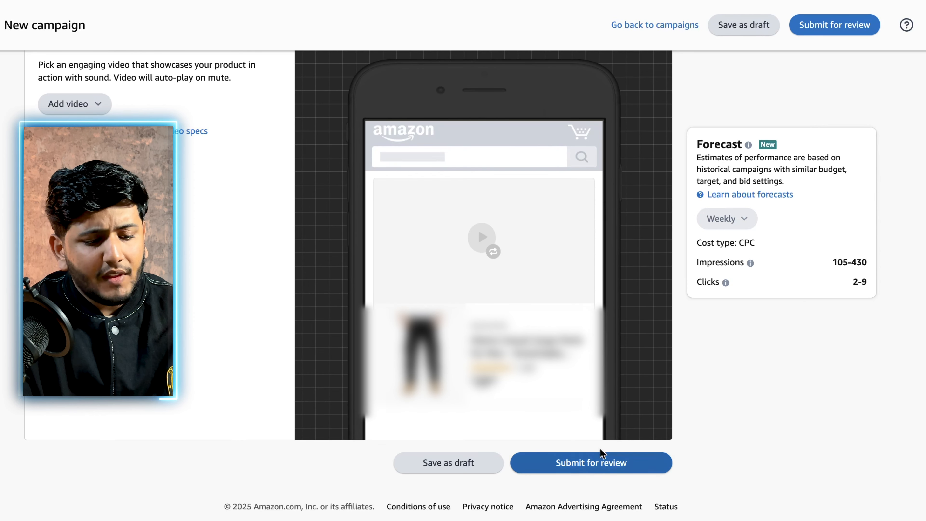